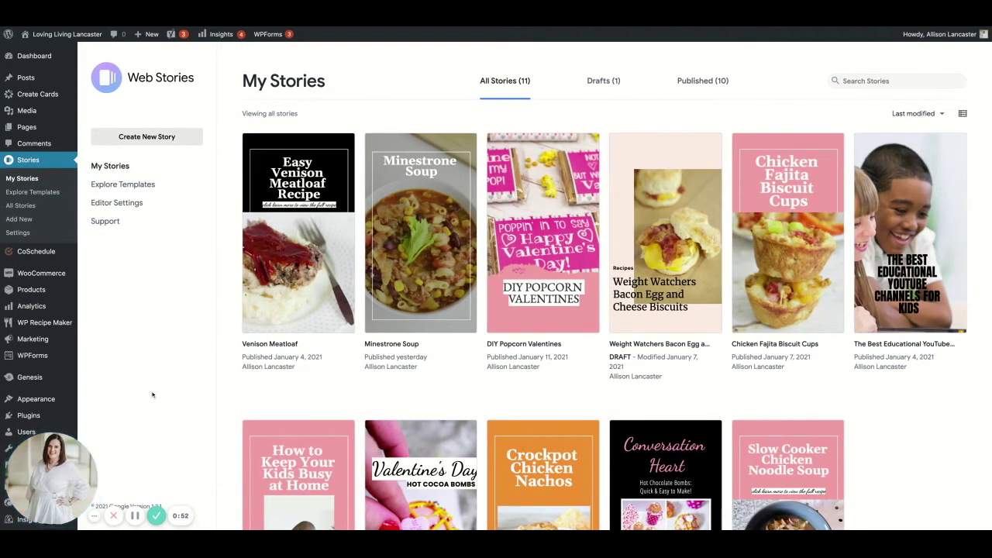
Copy the Minestrone Soup story's URL from its card's ⋮ menu.
scroll(326, 404, "down", 3)
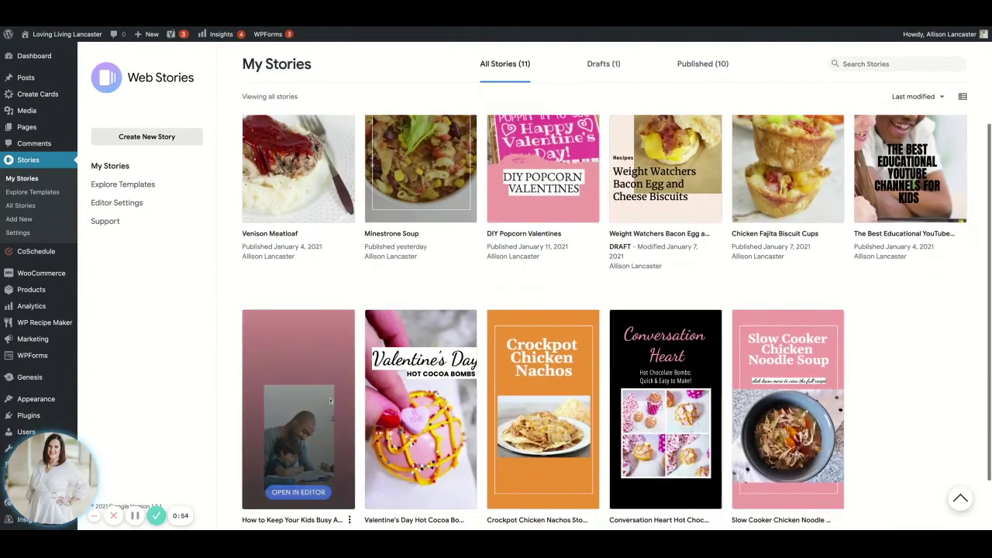
scroll(329, 398, "up", 3)
left_click(471, 343)
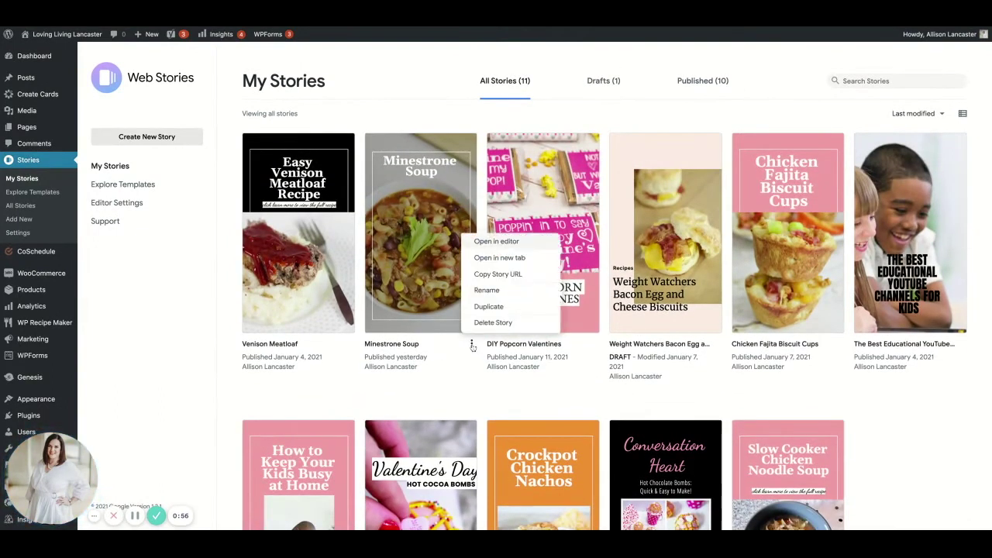
left_click(481, 275)
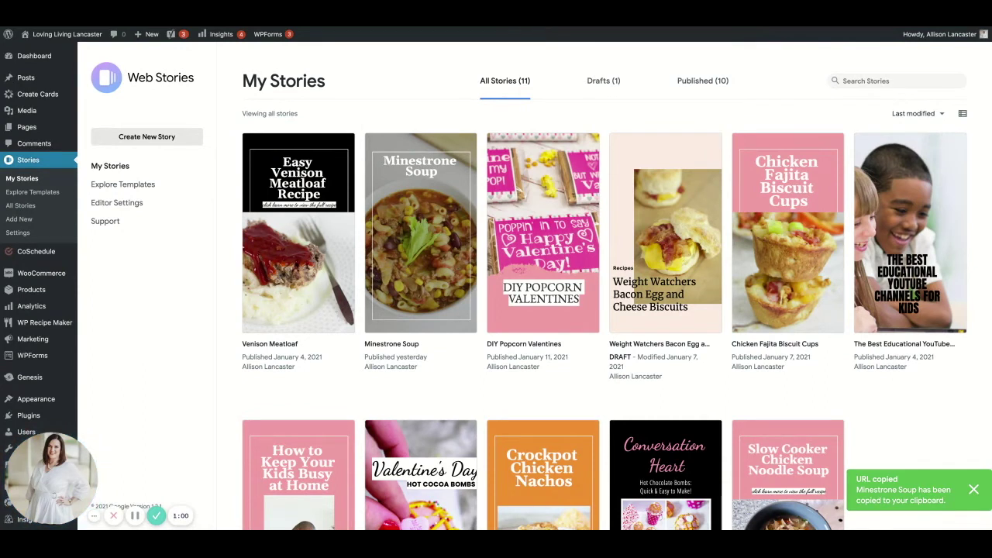
key("Return")
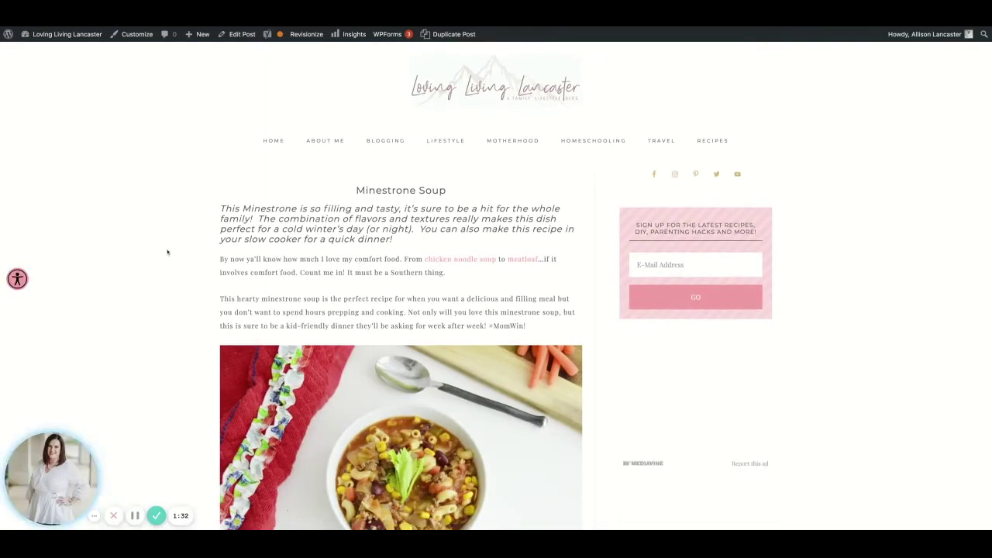
scroll(168, 252, "down", 3)
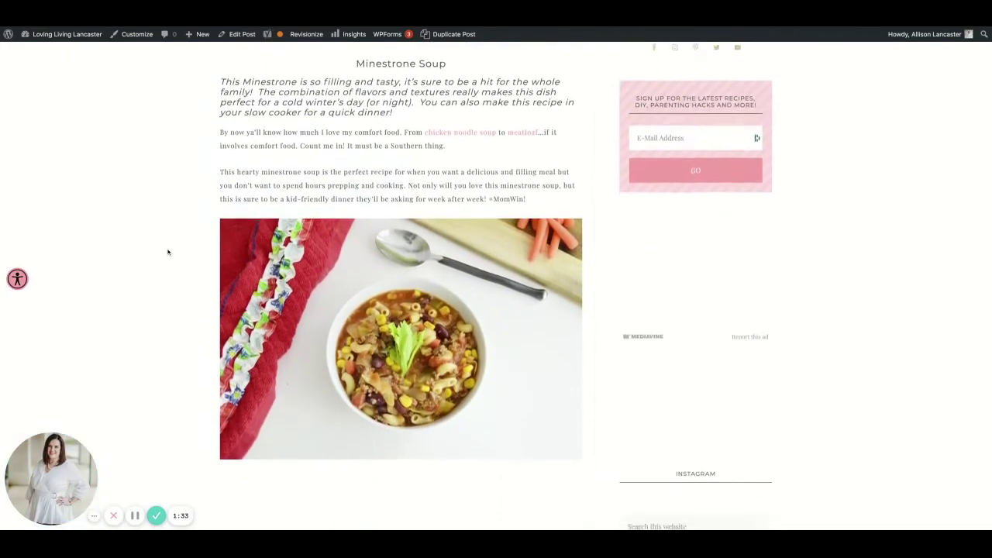
scroll(167, 252, "down", 5)
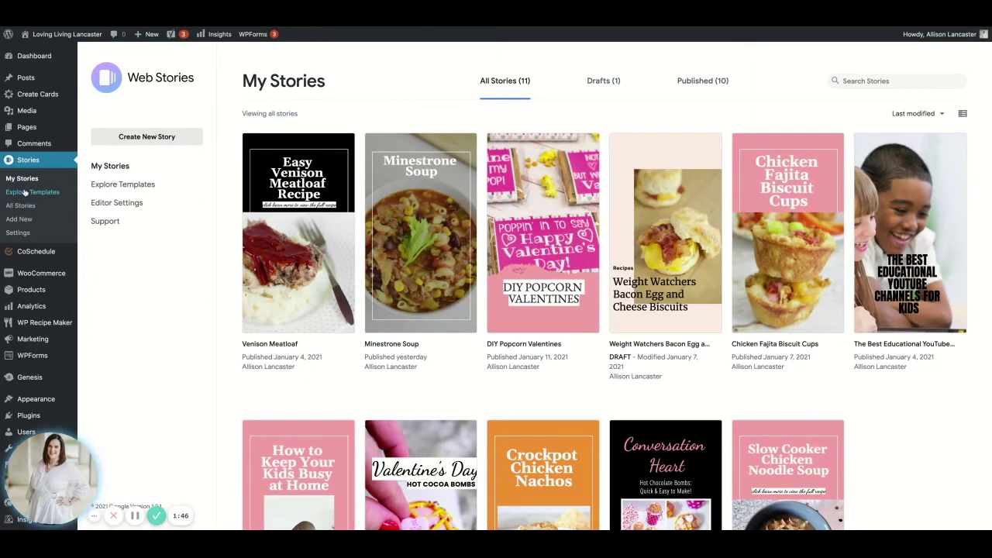
Switch the dashboard to the Explore Templates gallery of story templates.
mouse_move(284, 250)
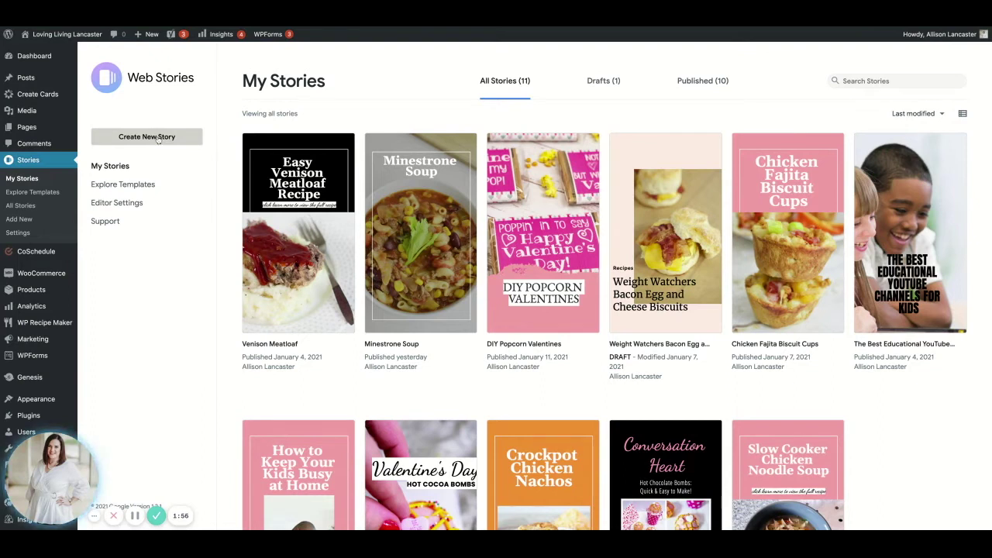
left_click(146, 188)
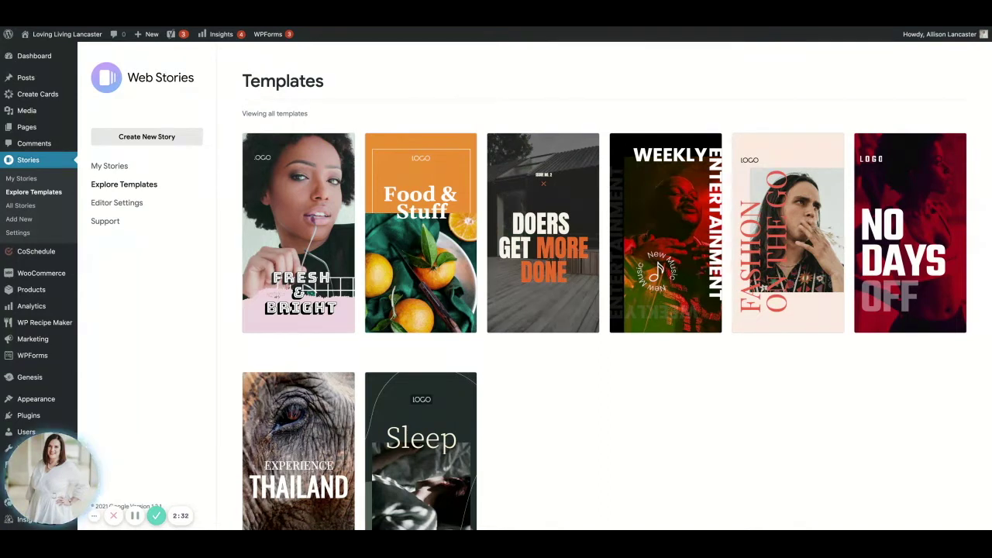
Start a new story from the Food & Stuff template in the gallery.
left_click(149, 188)
mouse_move(409, 216)
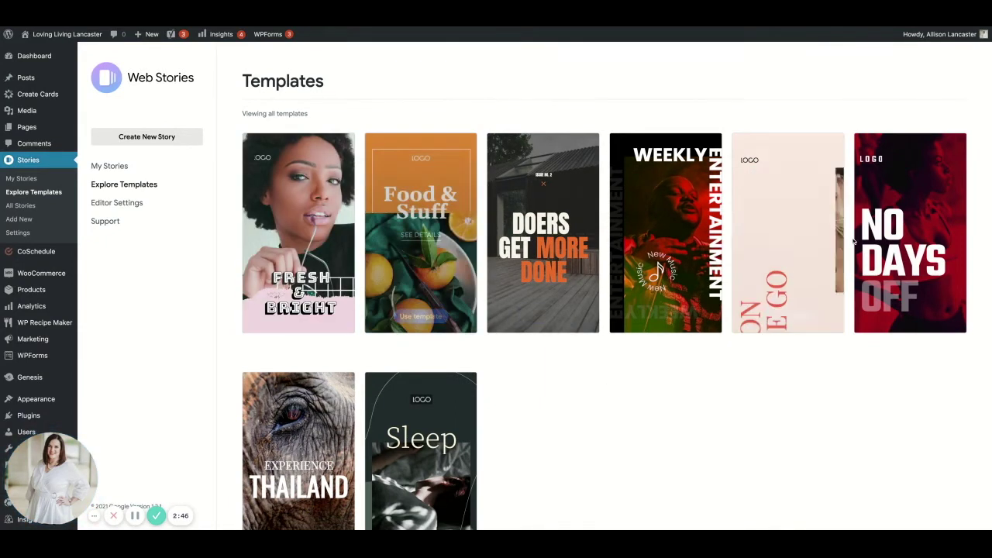
scroll(644, 440, "down", 1)
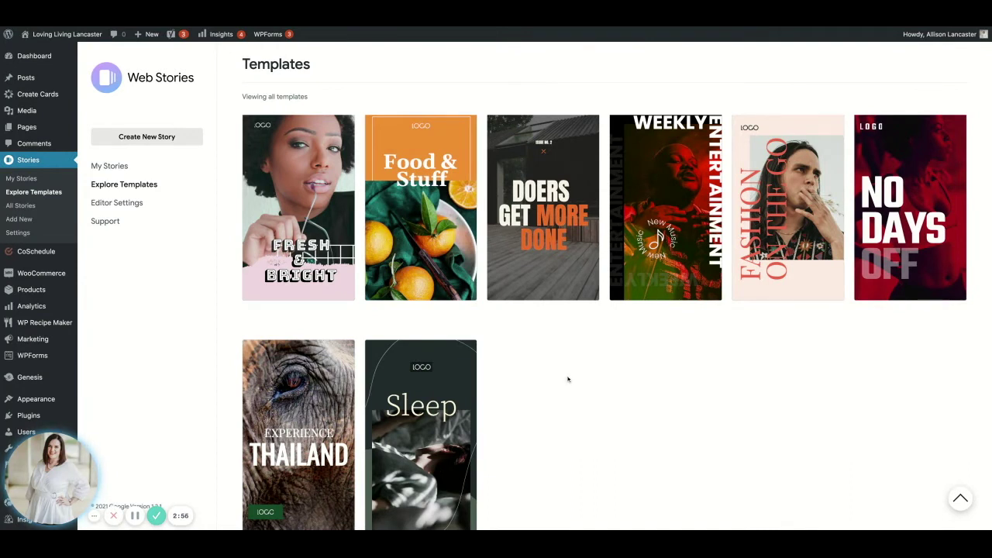
mouse_move(419, 284)
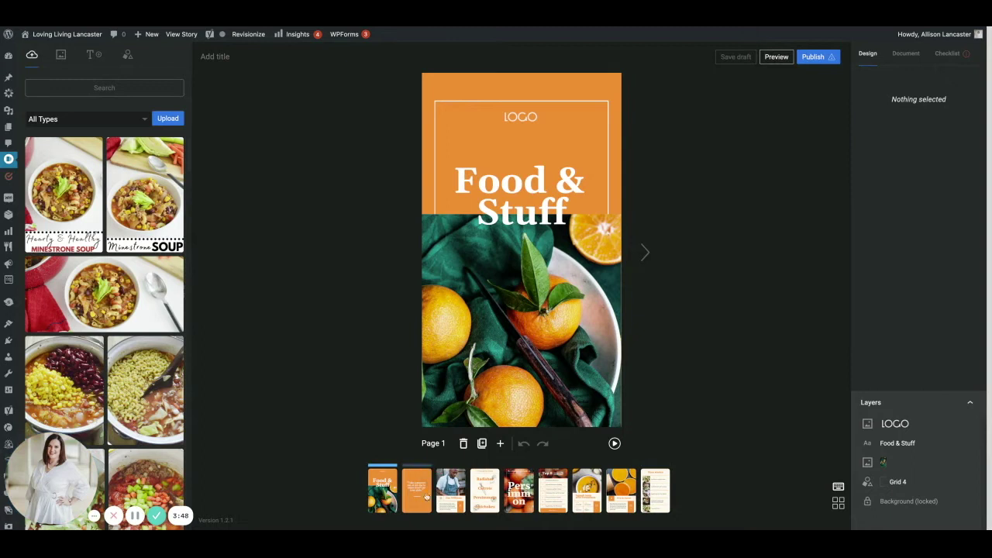
Title the story 'DIY Popcorn Valentine's Free Printable'.
scroll(89, 194, "down", 1)
scroll(88, 195, "up", 1)
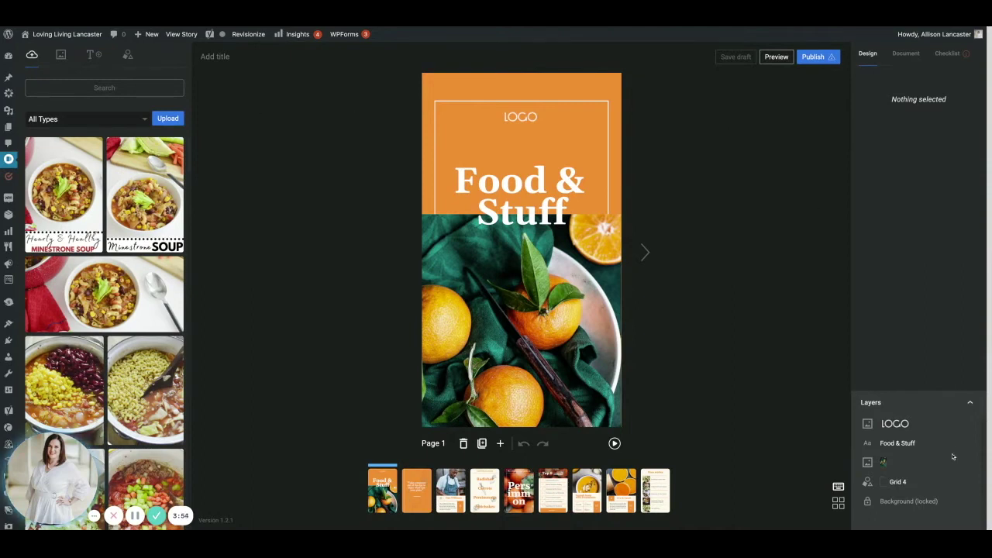
left_click(214, 57)
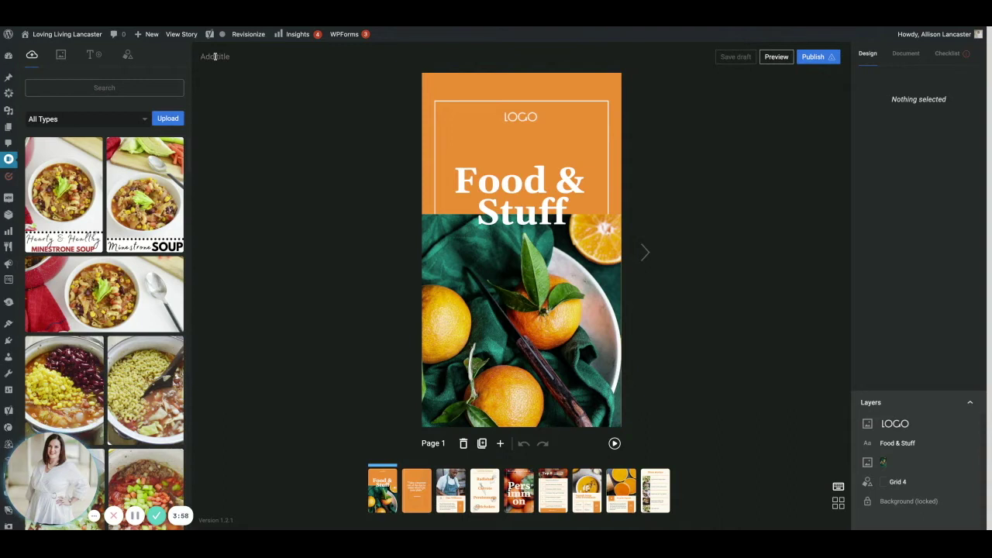
type("DIY P")
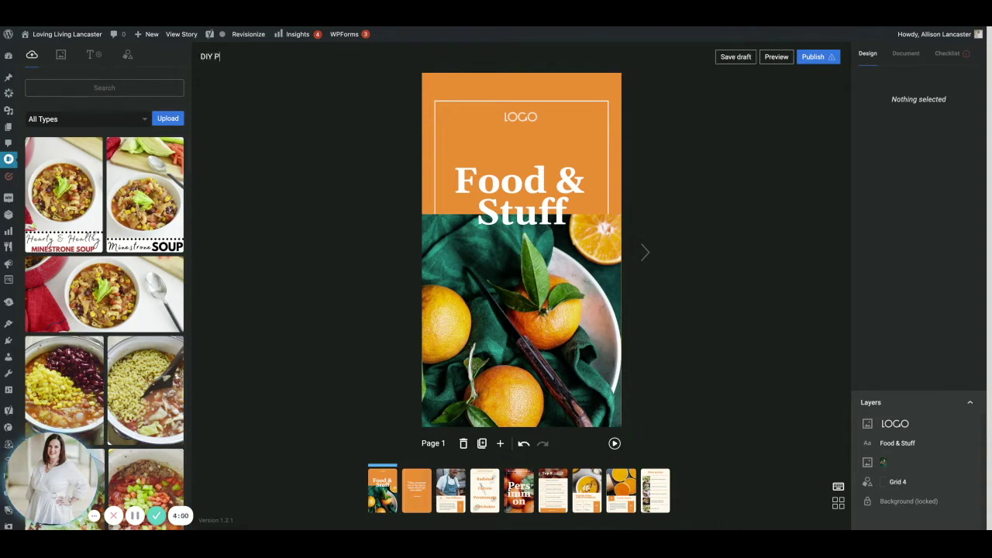
type("opcorn Valentin")
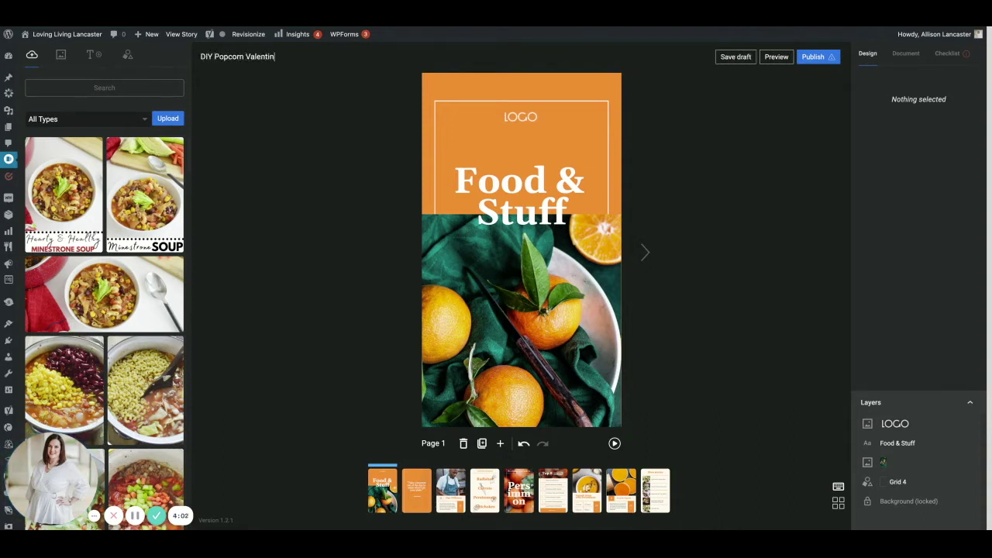
type("e's Free Printable")
left_click(233, 108)
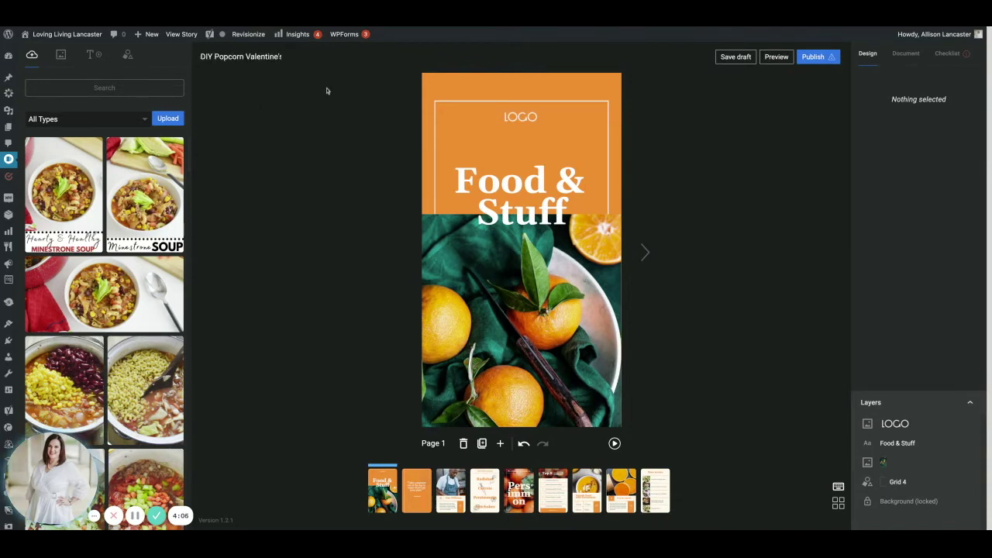
Set the pink popcorn-valentines-12 photo from the Media Library as the story's cover image.
left_click(913, 55)
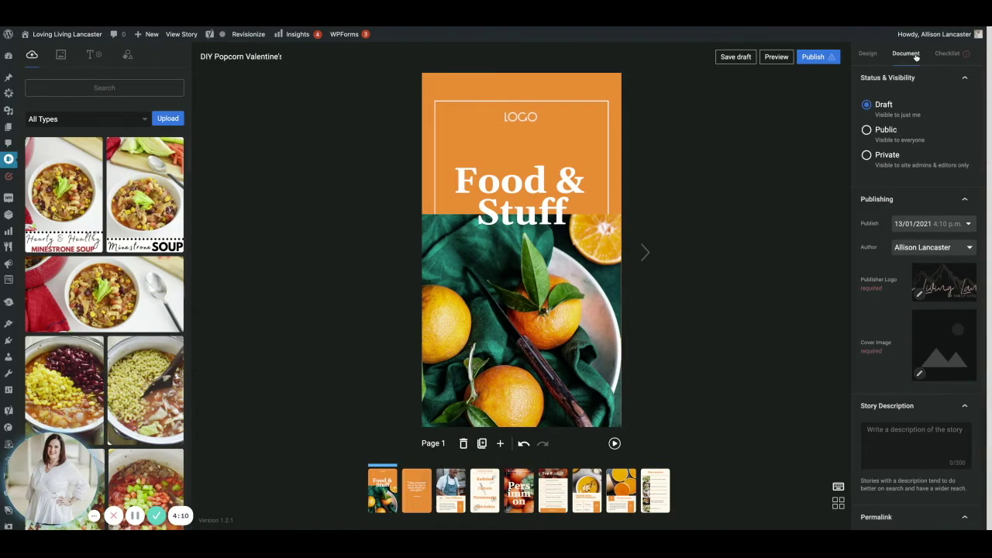
scroll(926, 197, "down", 3)
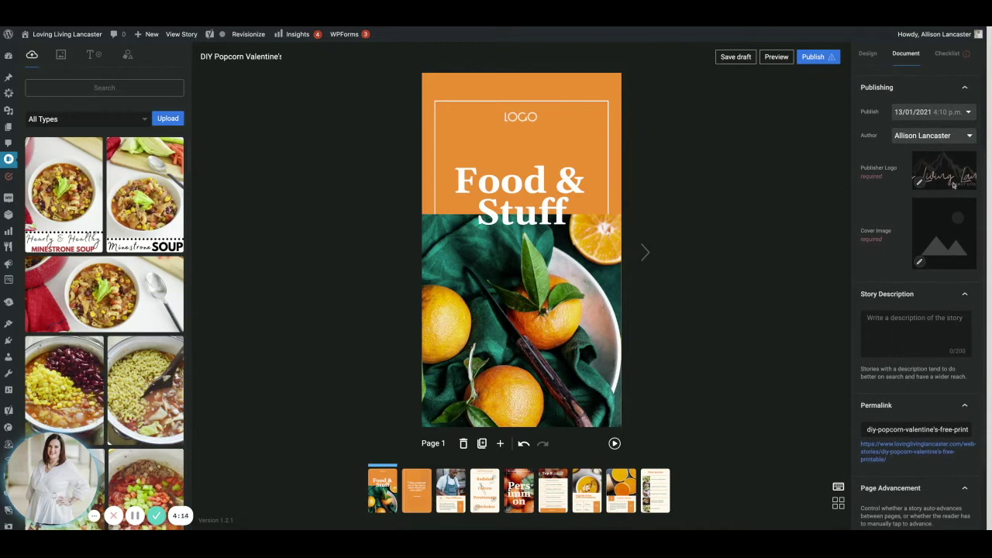
left_click(921, 263)
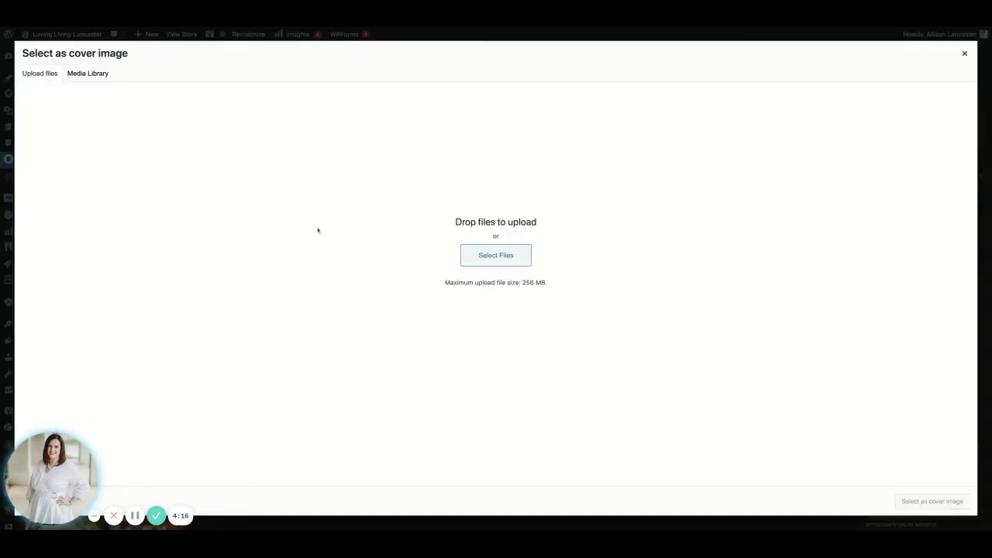
left_click(97, 74)
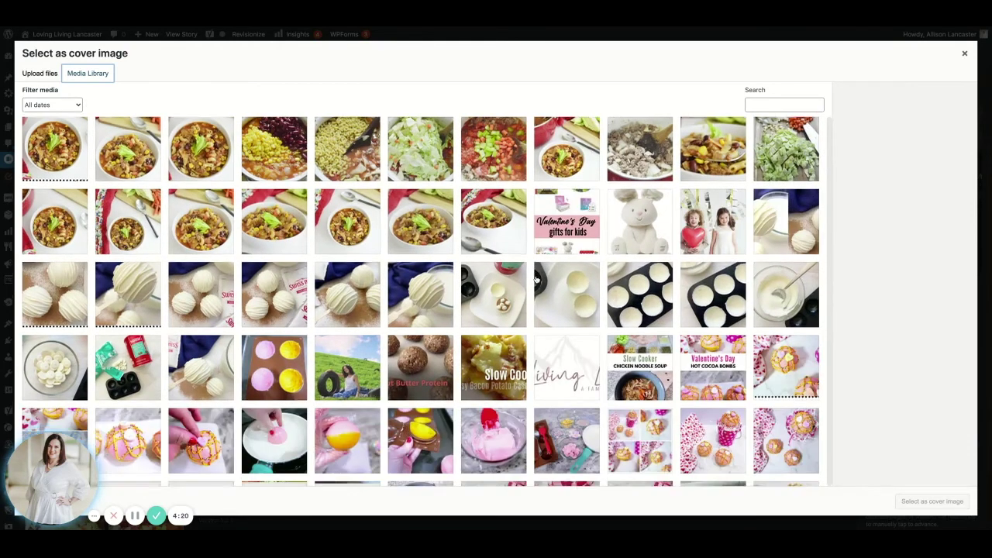
scroll(536, 279, "down", 3)
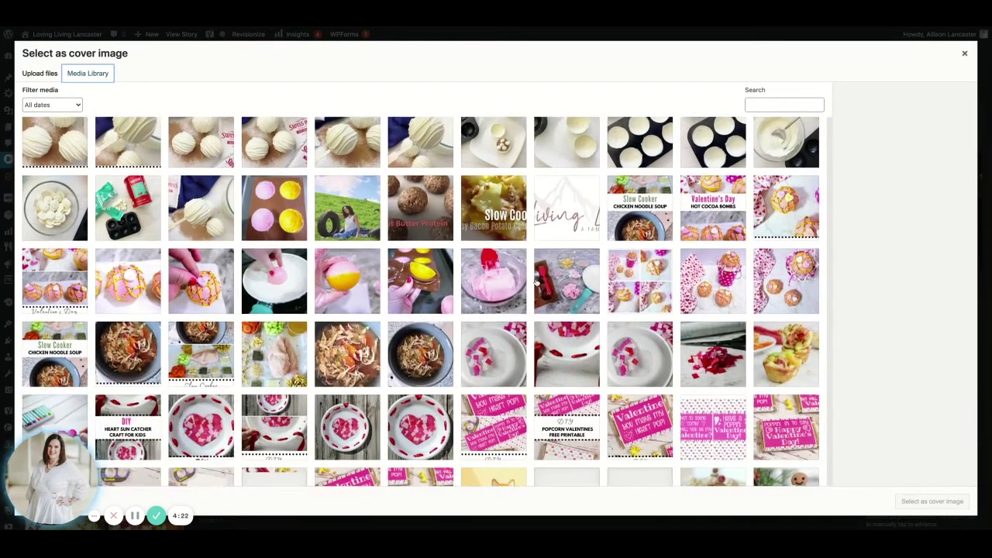
scroll(536, 283, "down", 1)
scroll(536, 283, "down", 1)
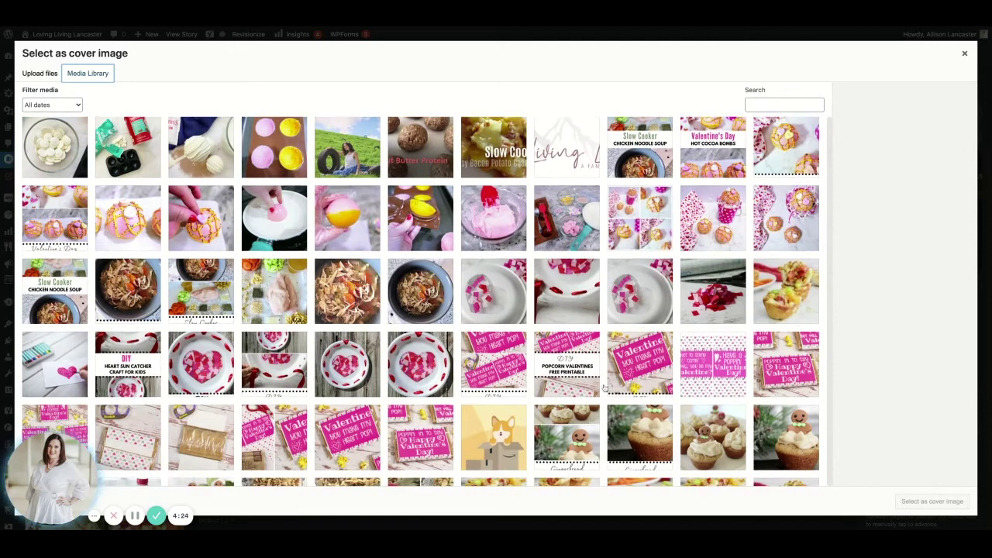
scroll(382, 355, "down", 1)
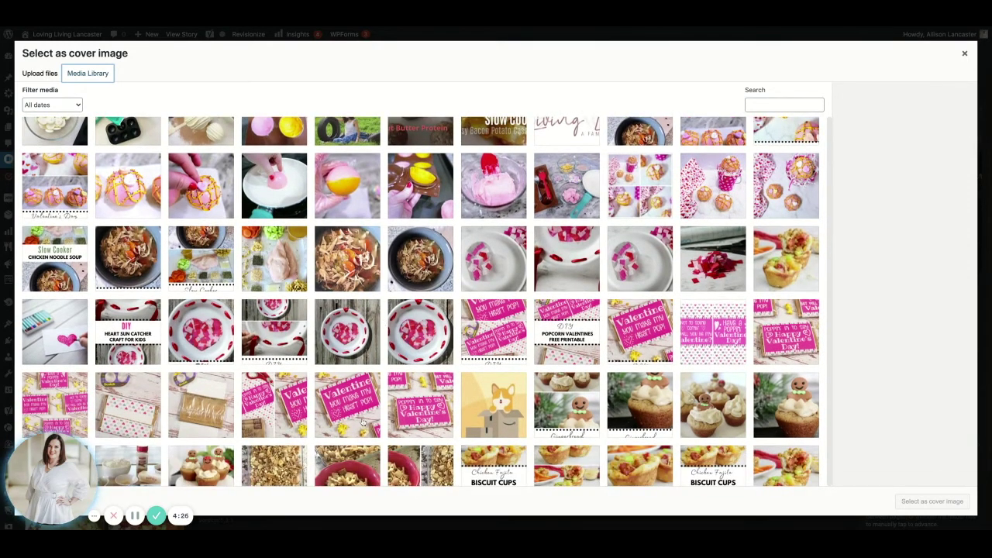
left_click(363, 421)
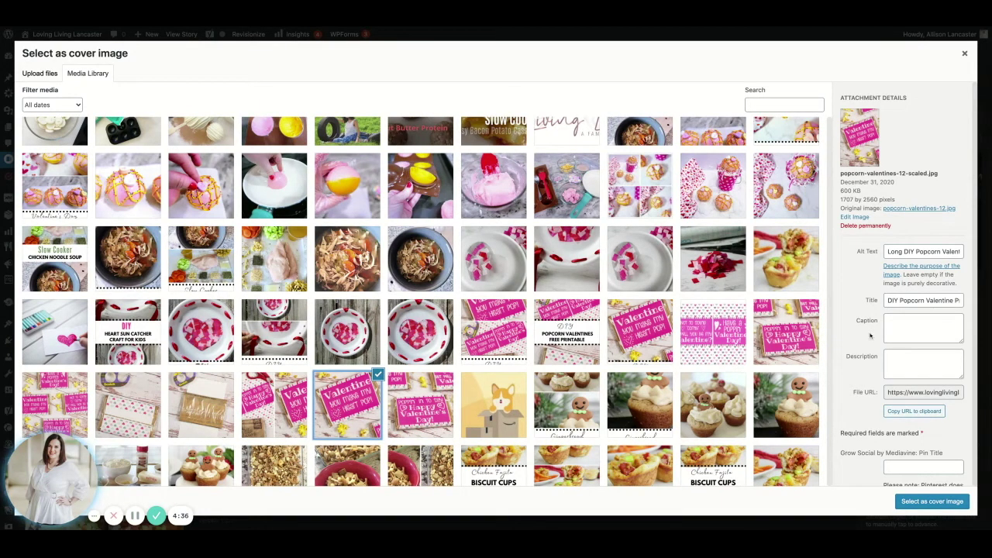
left_click(936, 503)
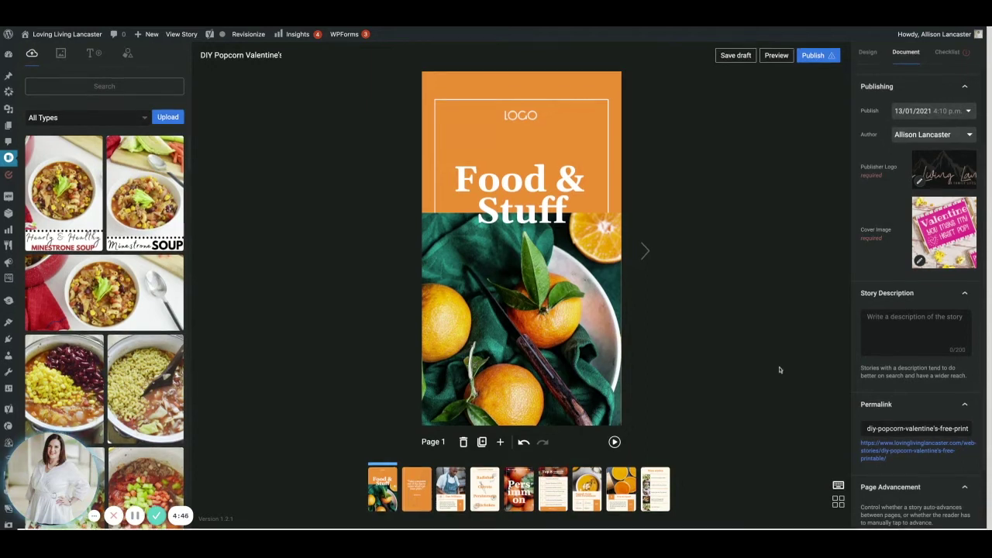
Paste the Valentine popcorn description into the story's description field.
scroll(773, 369, "down", 1)
scroll(773, 369, "up", 1)
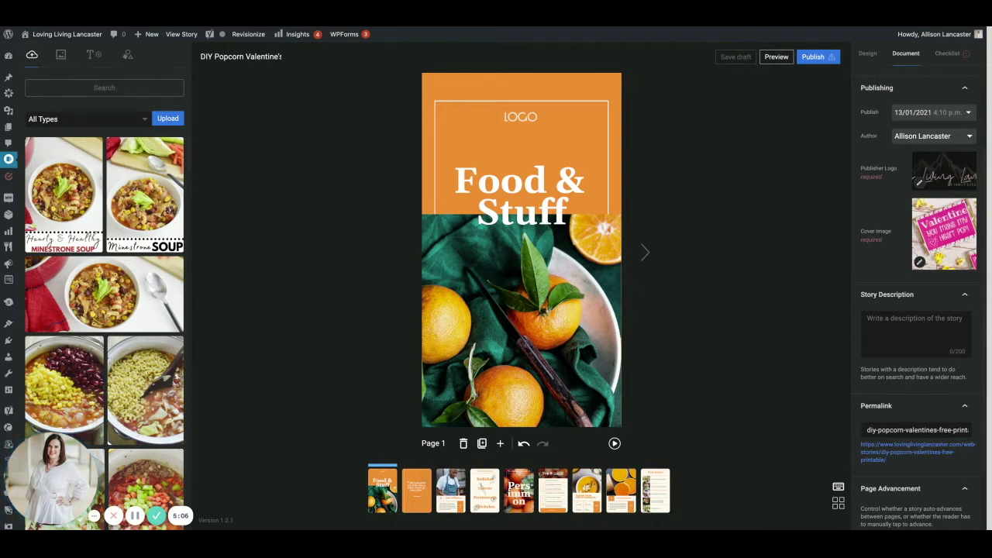
left_click(891, 326)
type("Need an adorable DIY Valentine for the special someone in your life? These Popcorn Valentines are so cute and easy to make!!")
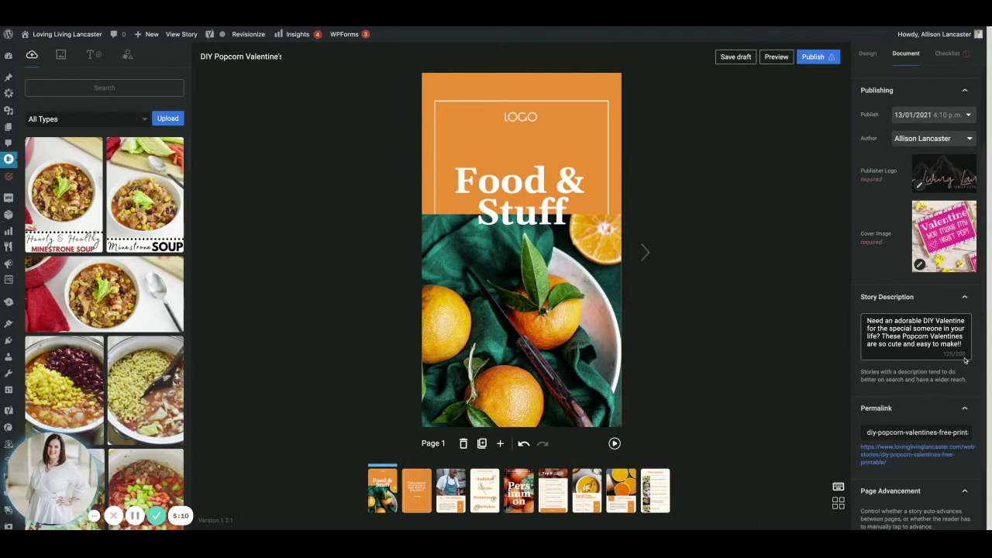
Append '-web-story' after 'printable' in the permalink.
scroll(944, 358, "down", 1)
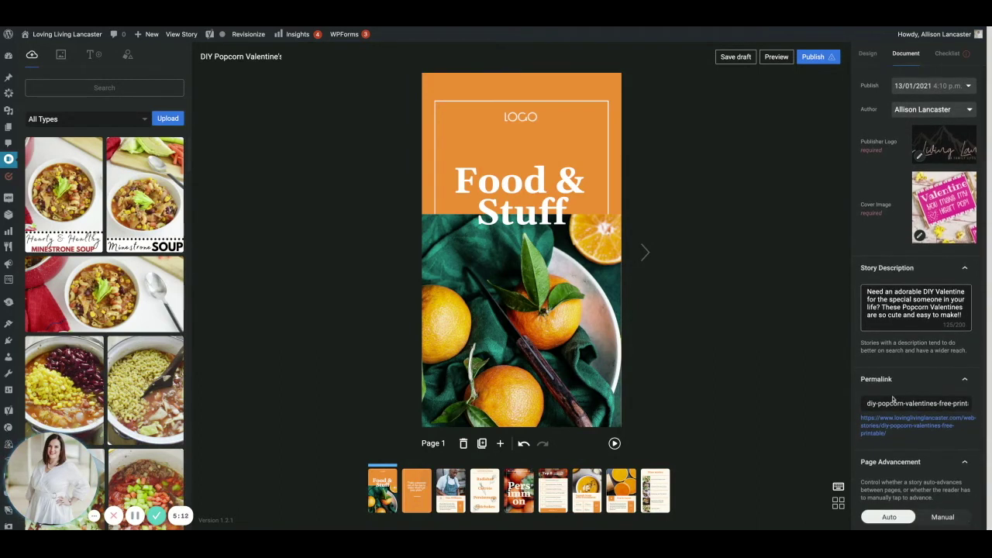
scroll(898, 400, "down", 1)
left_click_drag(868, 383, 970, 387)
left_click(970, 387)
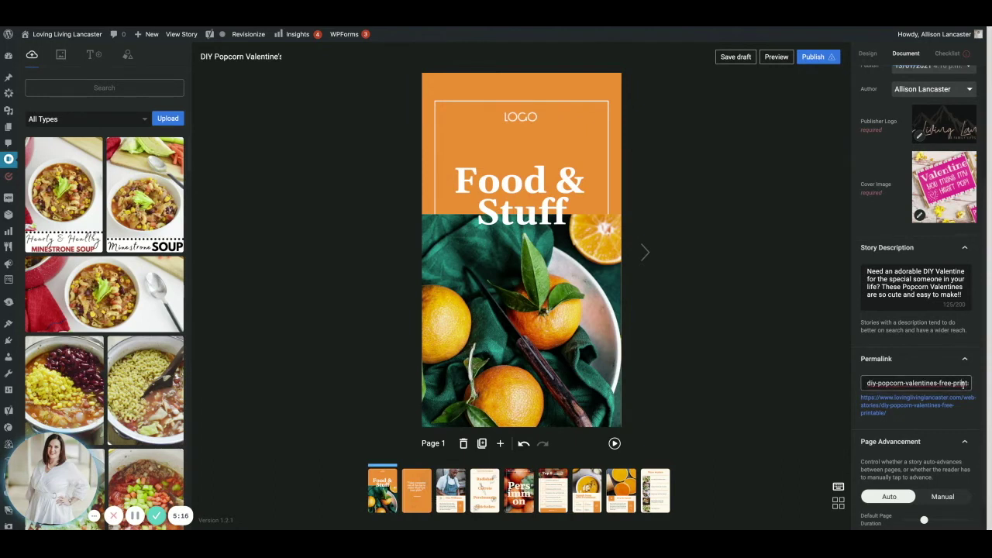
double_click(969, 387)
left_click(975, 386)
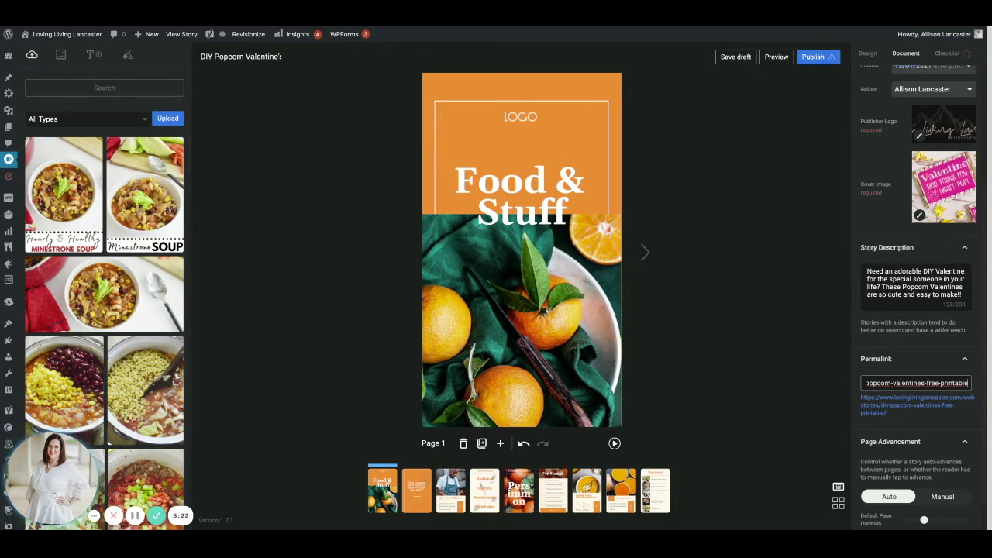
type("-web-s")
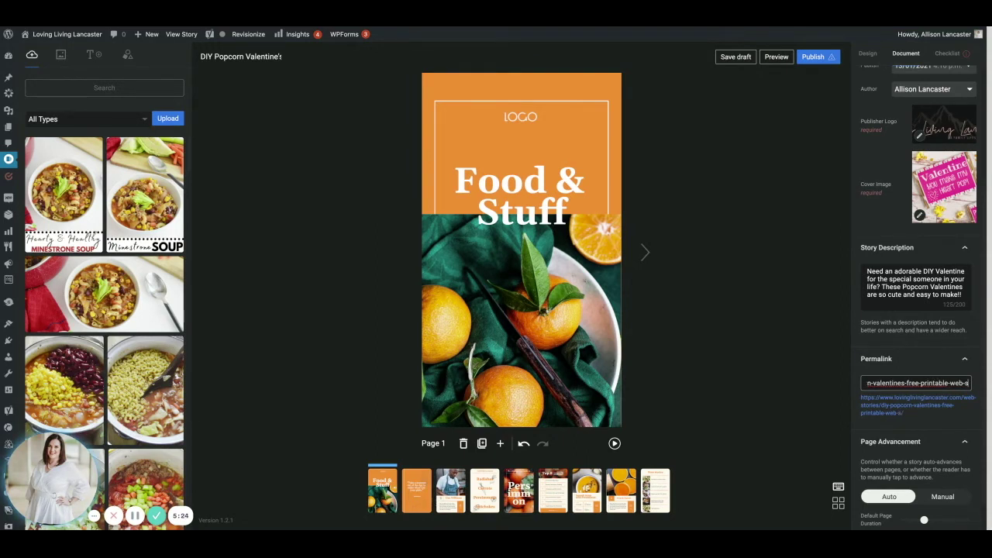
type("tory")
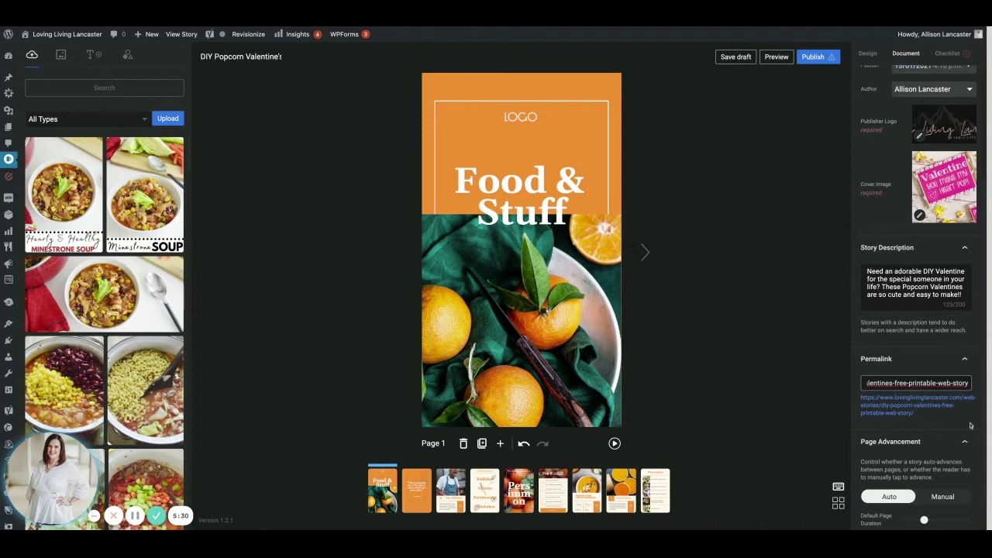
Set the default page duration to 7.1s.
scroll(942, 435, "down", 1)
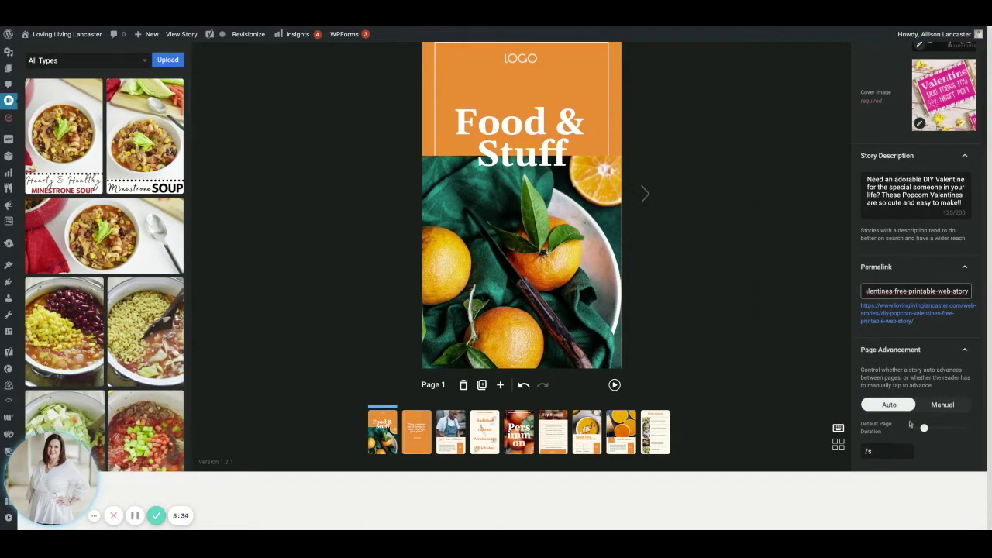
mouse_move(923, 428)
left_mouse_down()
mouse_move(947, 429)
mouse_move(906, 428)
mouse_move(925, 428)
left_mouse_up()
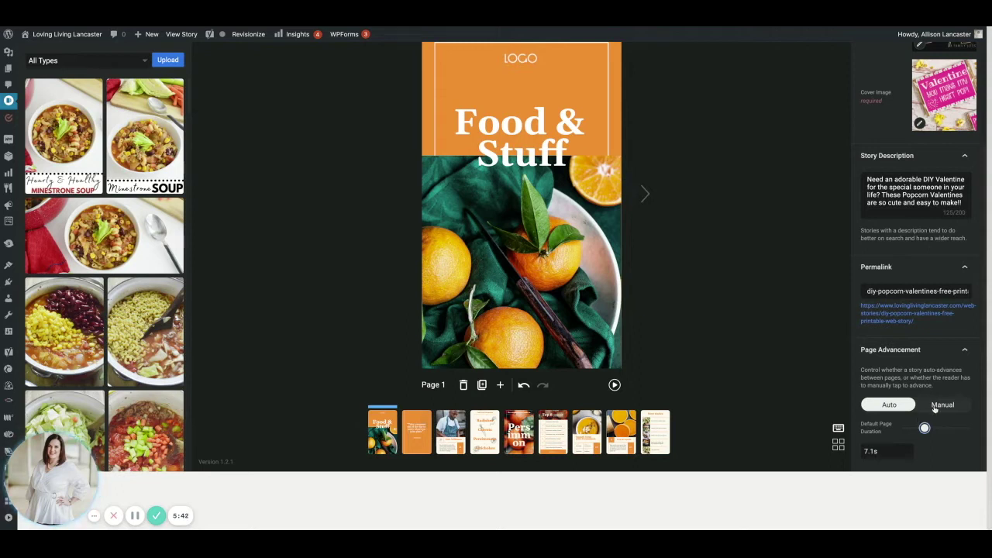
scroll(746, 391, "up", 2)
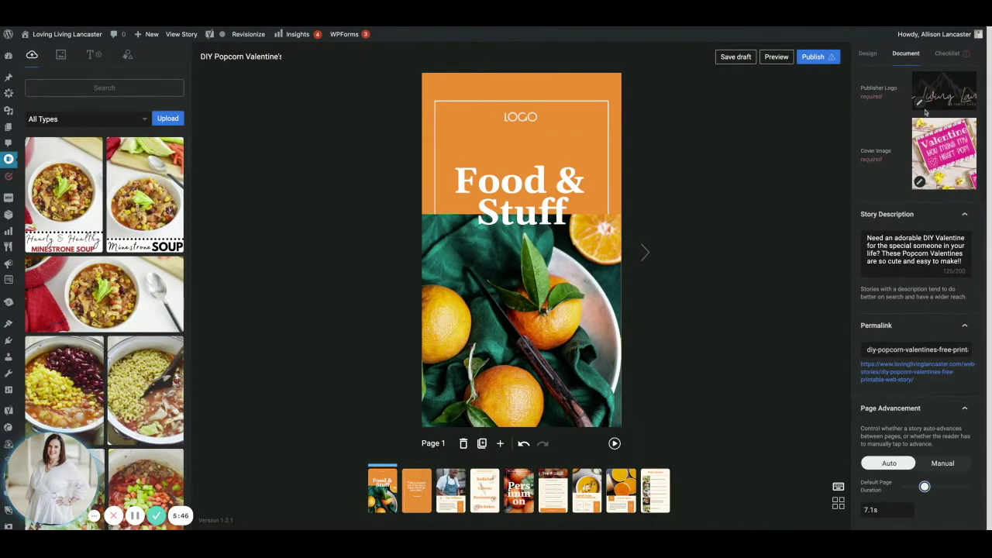
Open the Checklist and highlight the cover image aspect ratio warning (should be 3:4).
left_click(947, 54)
scroll(938, 128, "down", 2)
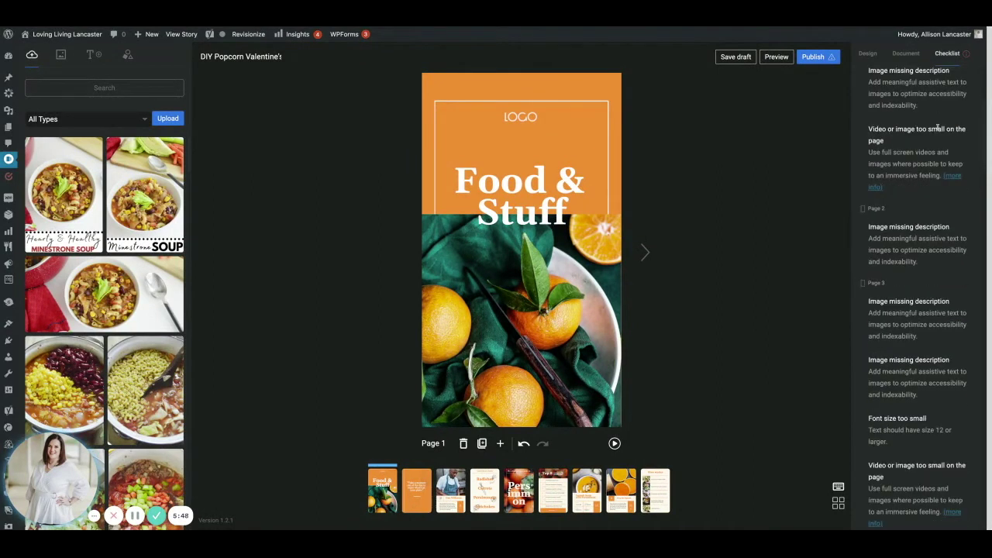
scroll(939, 141, "up", 3)
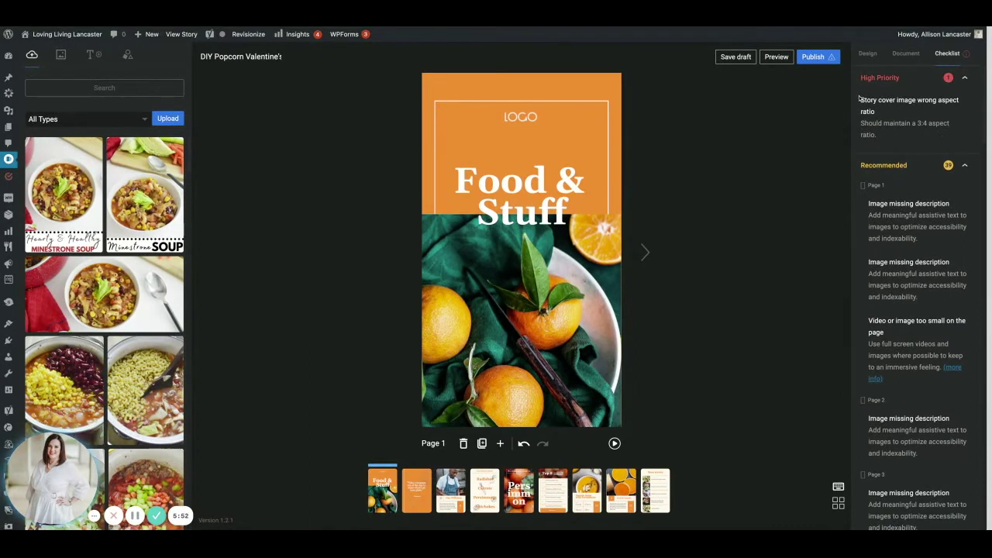
left_click_drag(861, 100, 902, 124)
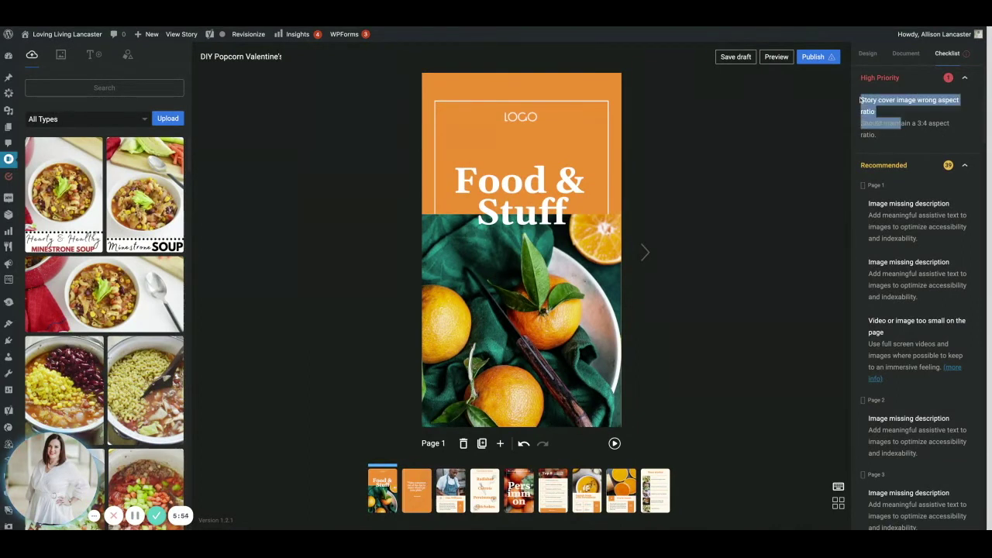
left_click(911, 140)
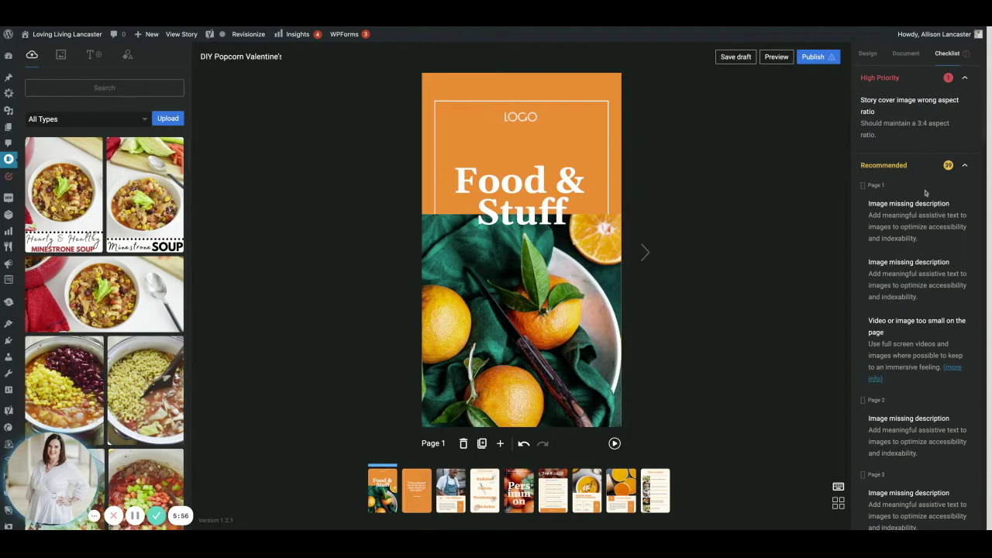
Scroll through the High Priority and Recommended issues, including missing image descriptions.
scroll(926, 193, "down", 1)
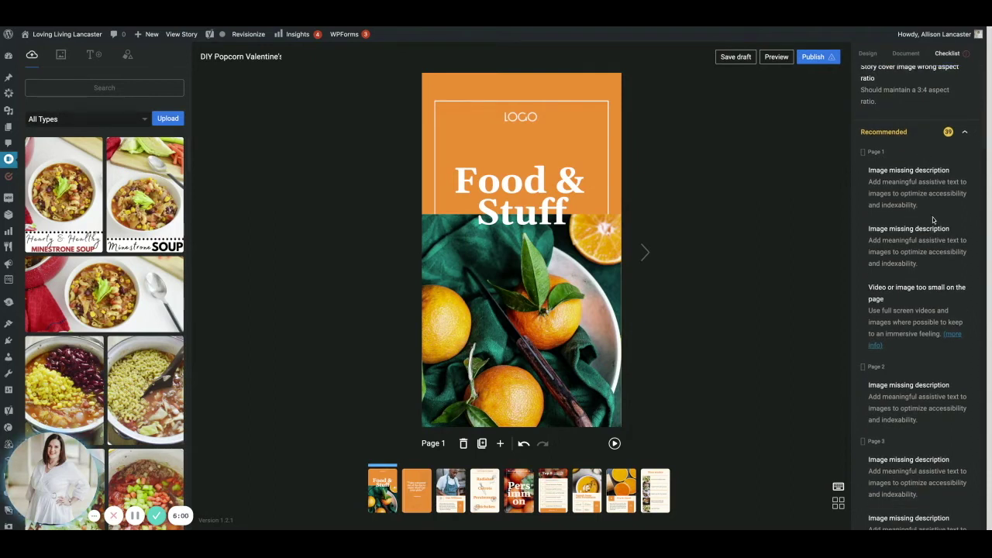
scroll(934, 220, "down", 1)
scroll(934, 218, "up", 2)
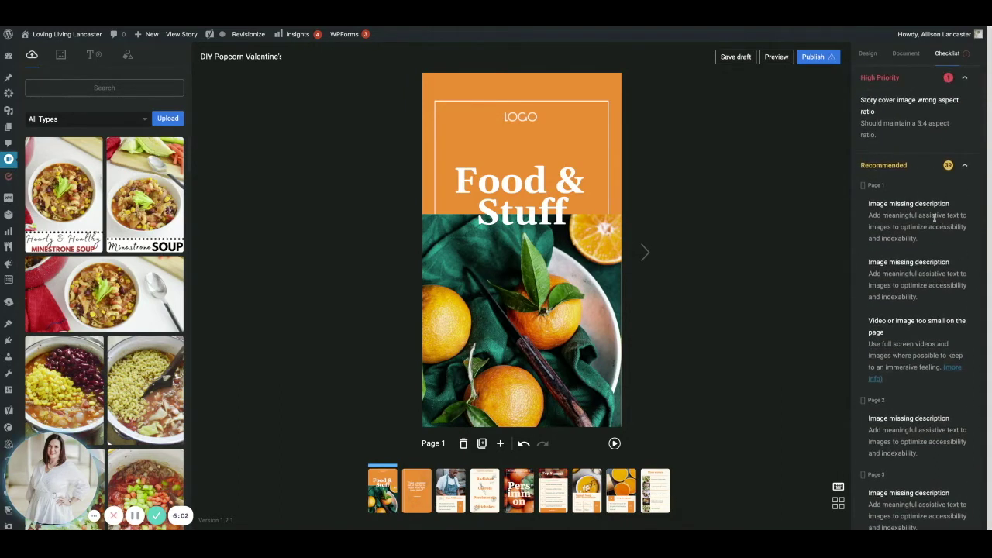
scroll(932, 317, "down", 2)
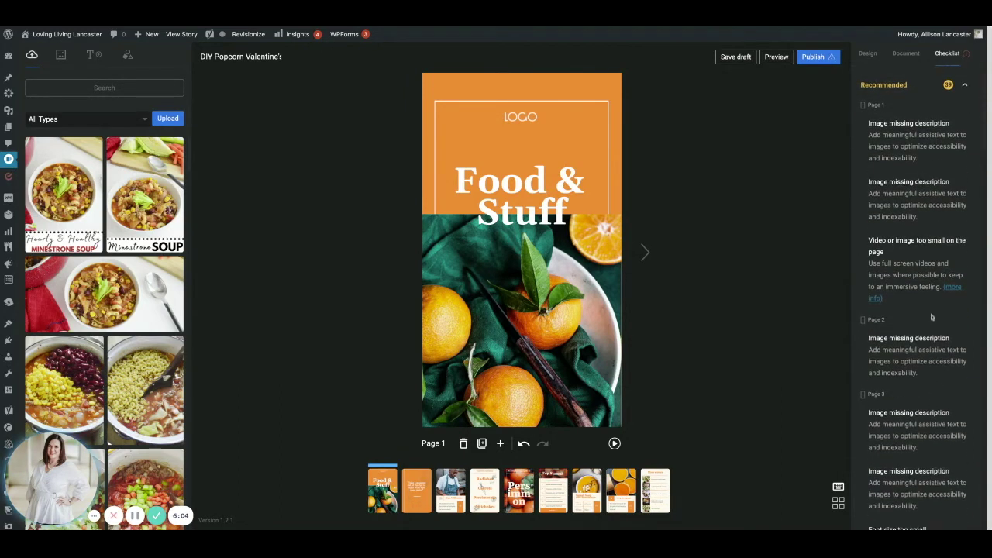
scroll(932, 317, "down", 3)
scroll(931, 317, "up", 4)
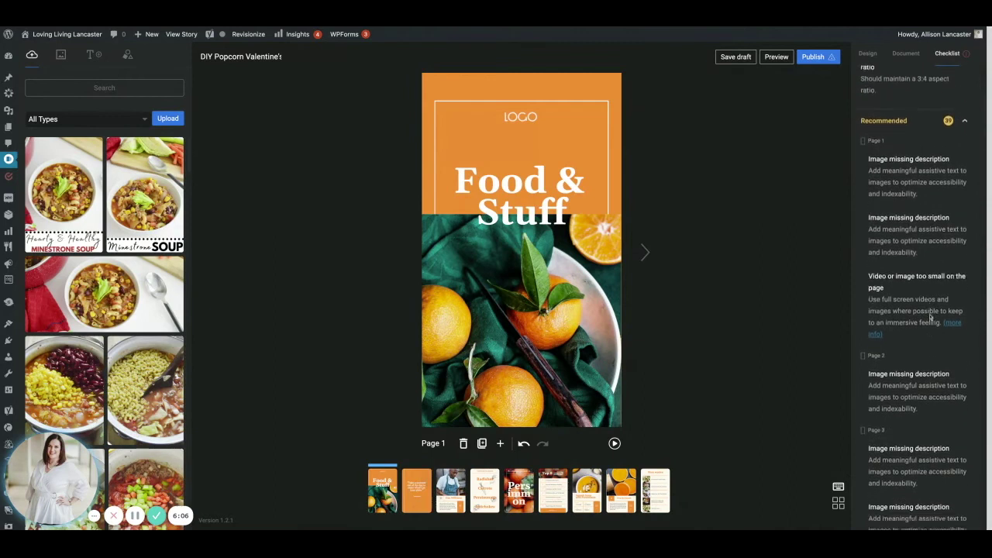
scroll(930, 316, "up", 2)
scroll(930, 316, "down", 3)
scroll(929, 316, "up", 4)
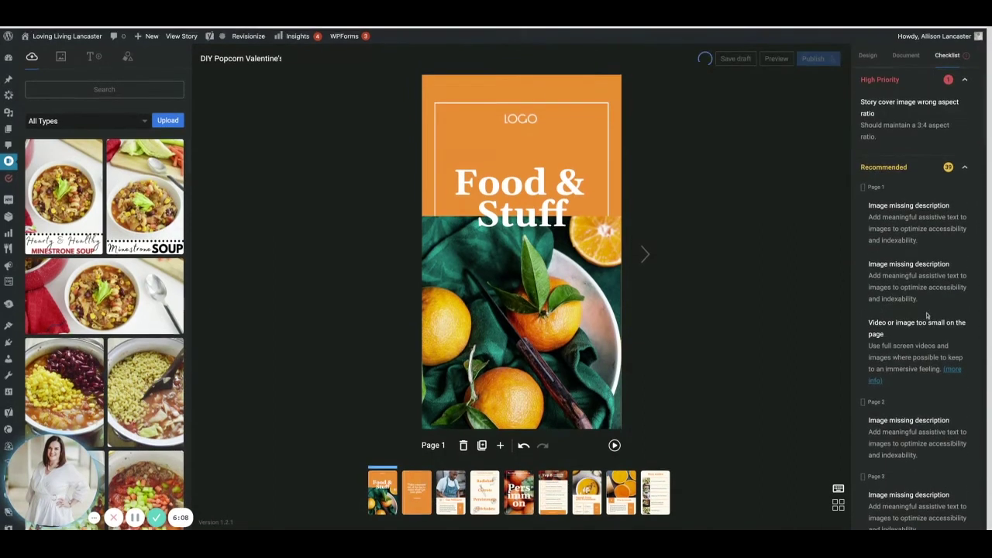
Return to the Document settings to review the draft status and publishing options.
left_click(907, 58)
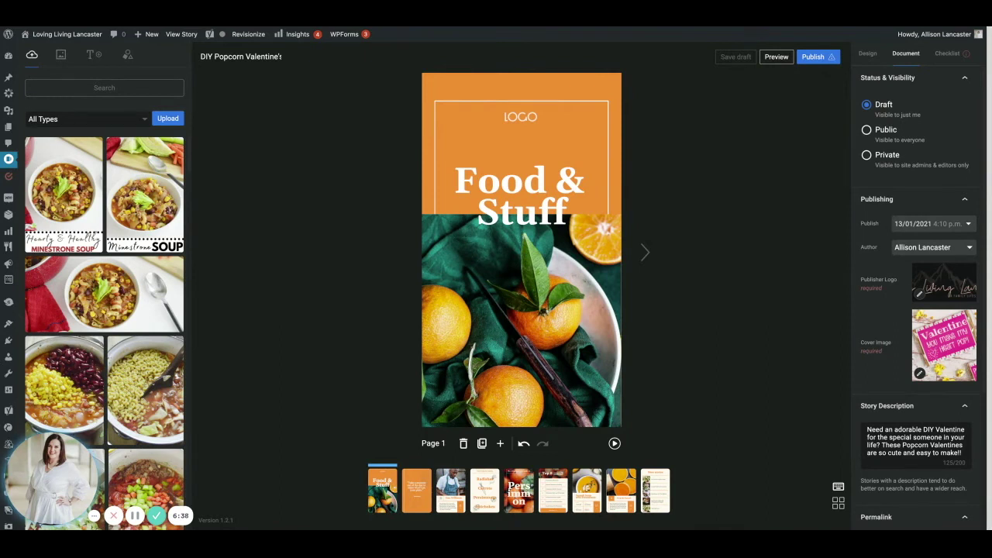
scroll(307, 184, "down", 1)
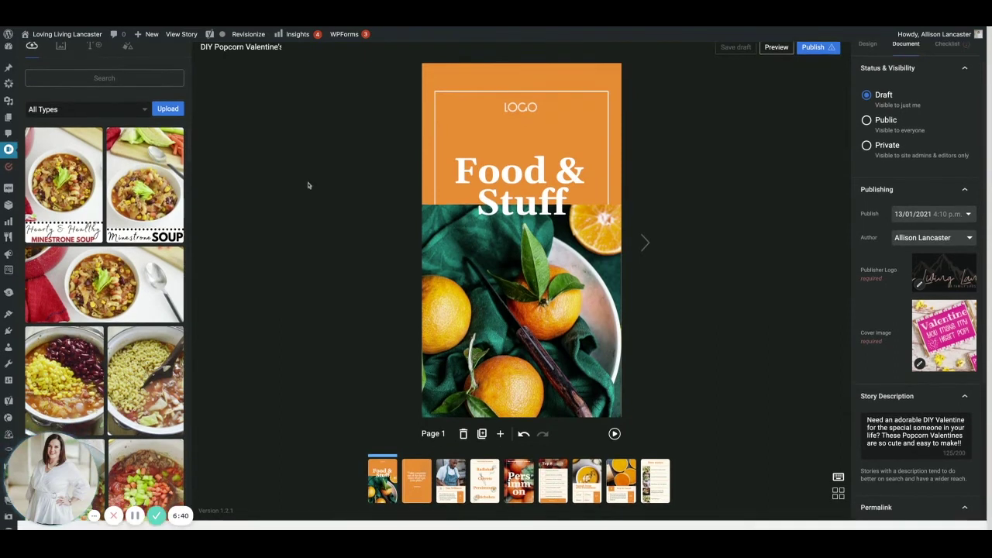
Delete the LOGO placeholder and the orange photo from the cover page.
left_click(522, 112)
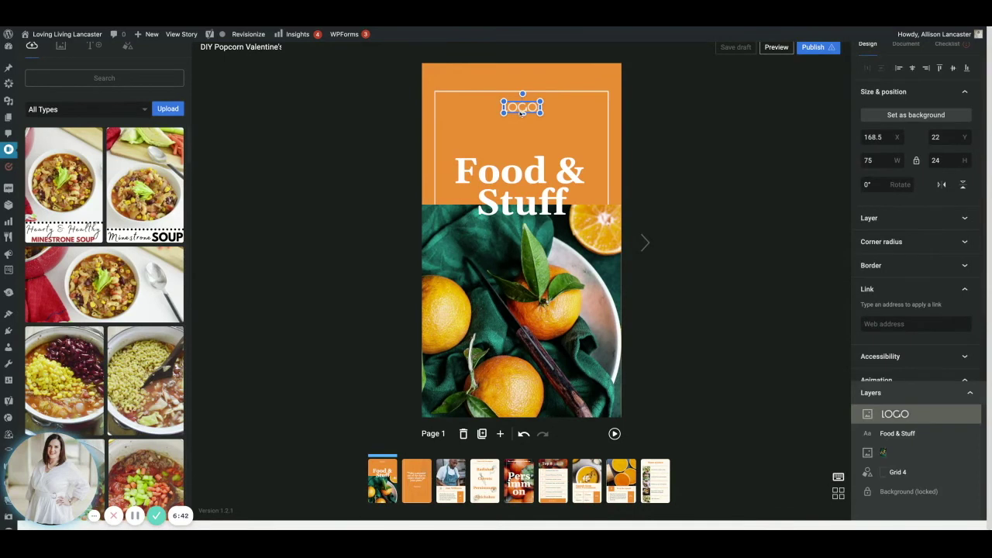
key("Delete")
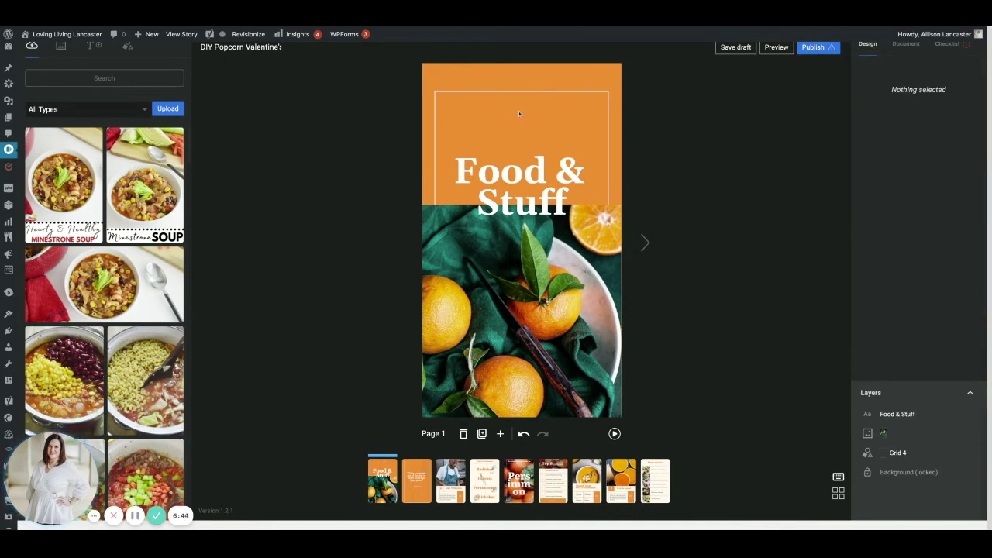
scroll(168, 237, "down", 10)
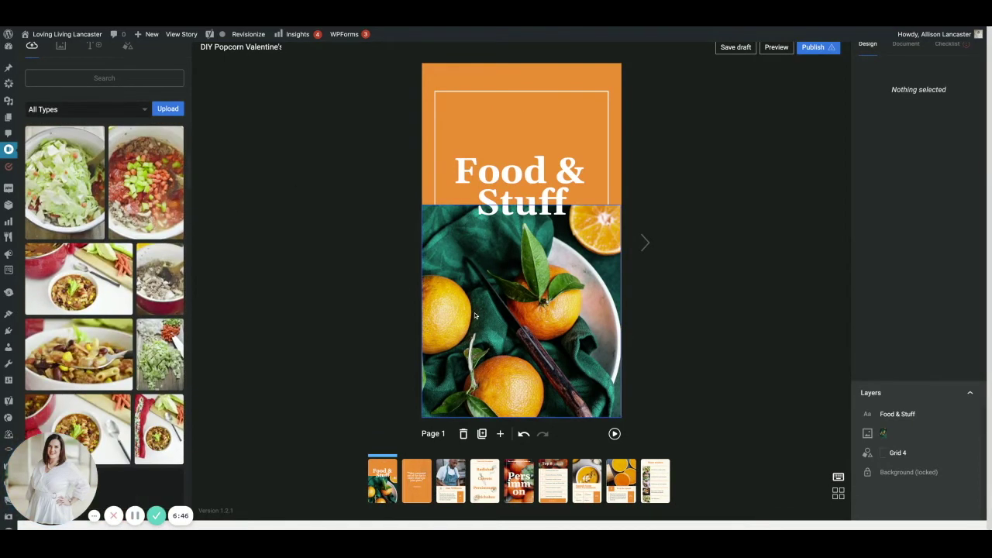
left_click(475, 315)
key("Delete")
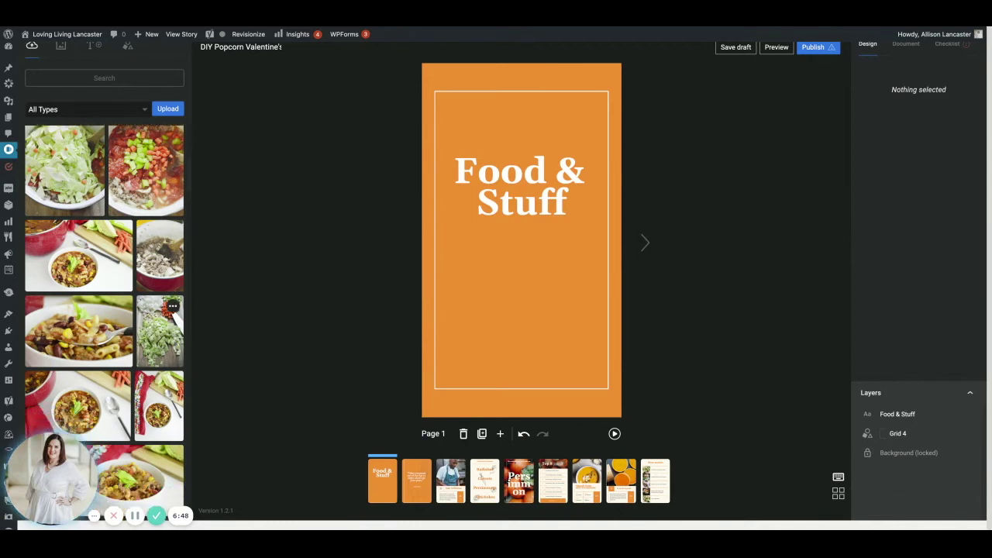
Scroll through the popcorn valentine images in the Media panel.
scroll(144, 353, "down", 10)
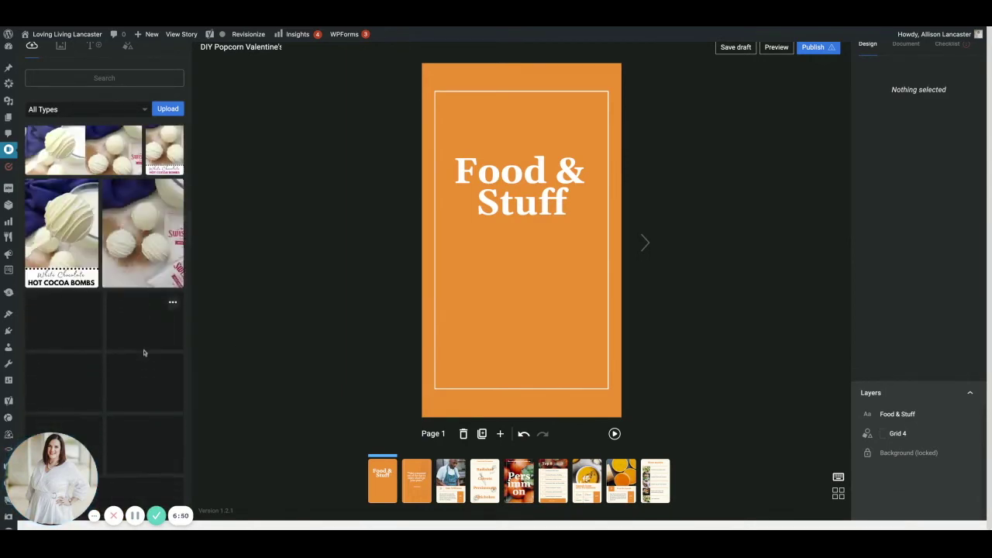
scroll(143, 352, "down", 5)
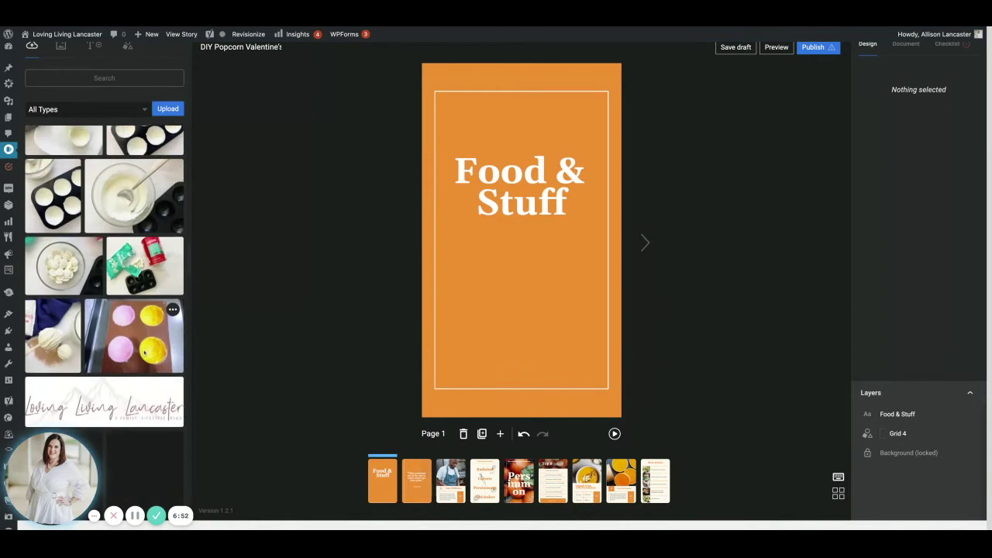
scroll(144, 353, "down", 8)
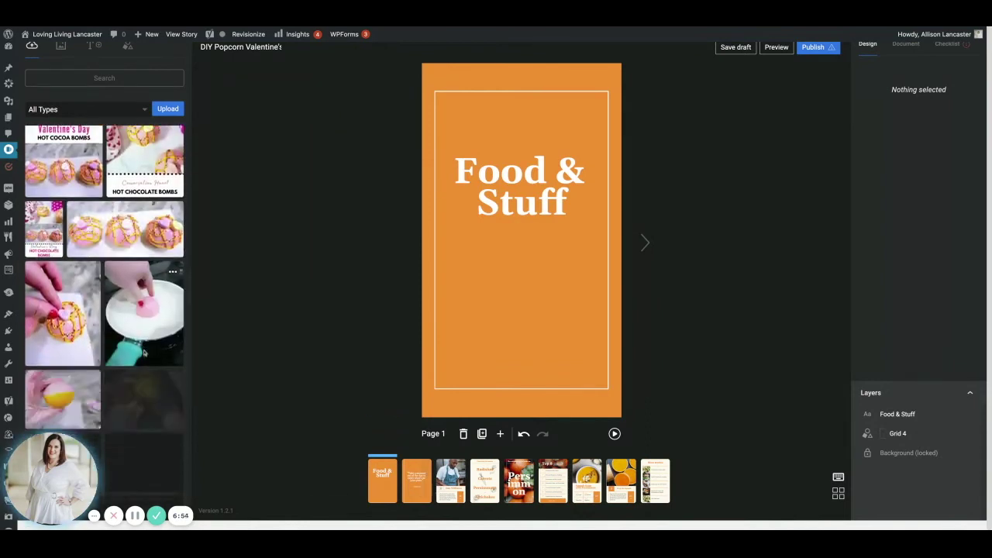
scroll(143, 352, "down", 8)
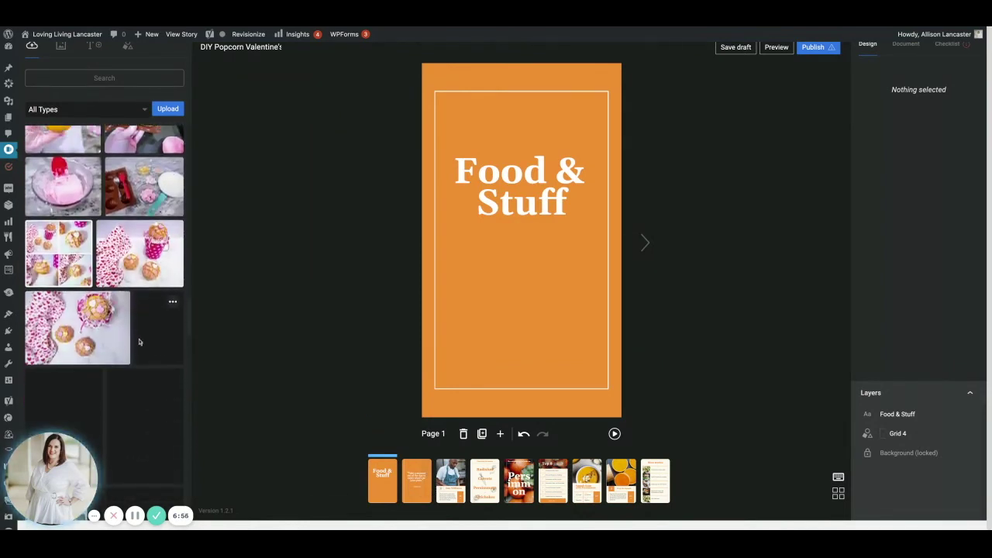
scroll(140, 342, "down", 10)
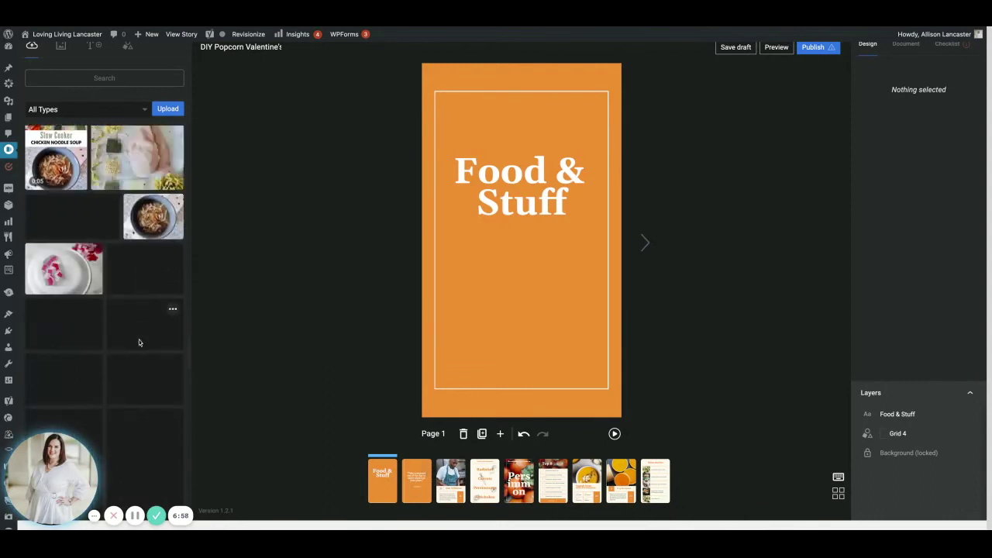
scroll(140, 342, "down", 10)
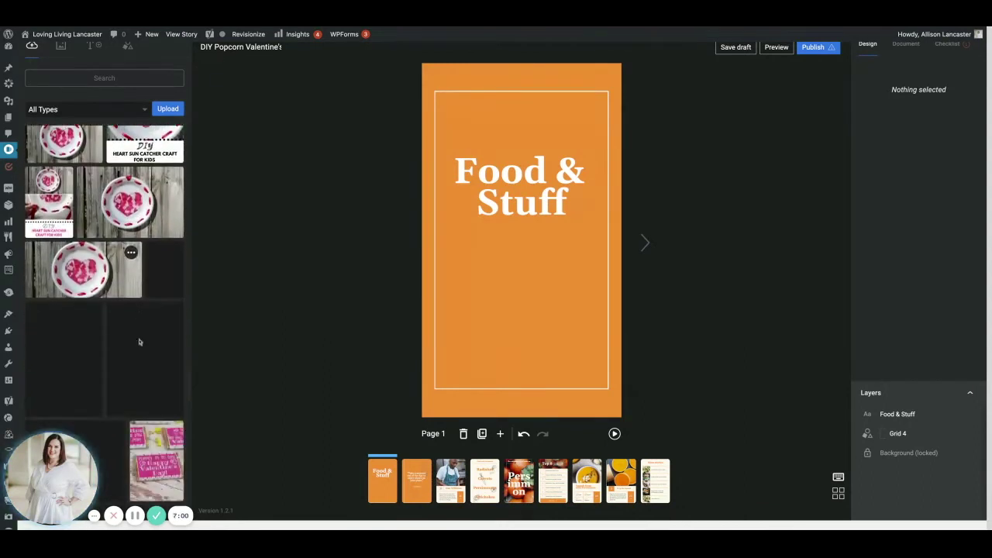
scroll(140, 342, "down", 10)
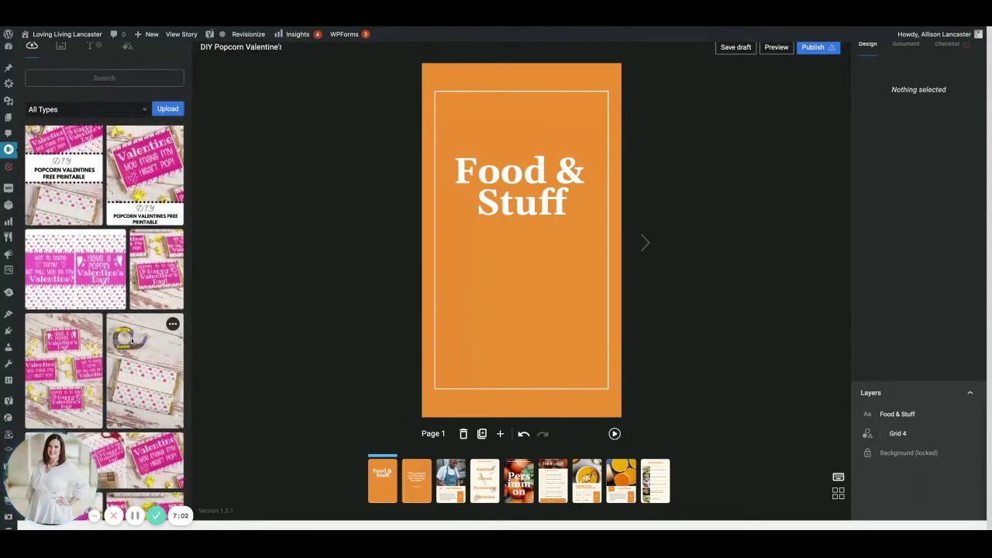
Drop a popcorn valentine photo in as page background and move the Food & Stuff title lower.
left_click_drag(66, 364, 434, 318)
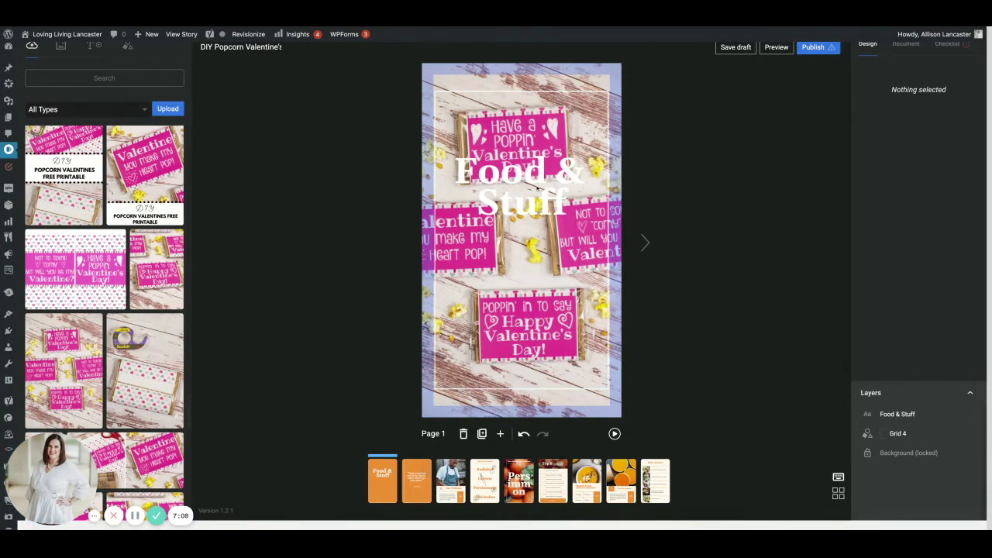
left_click(538, 186)
left_click_drag(538, 186, 538, 225)
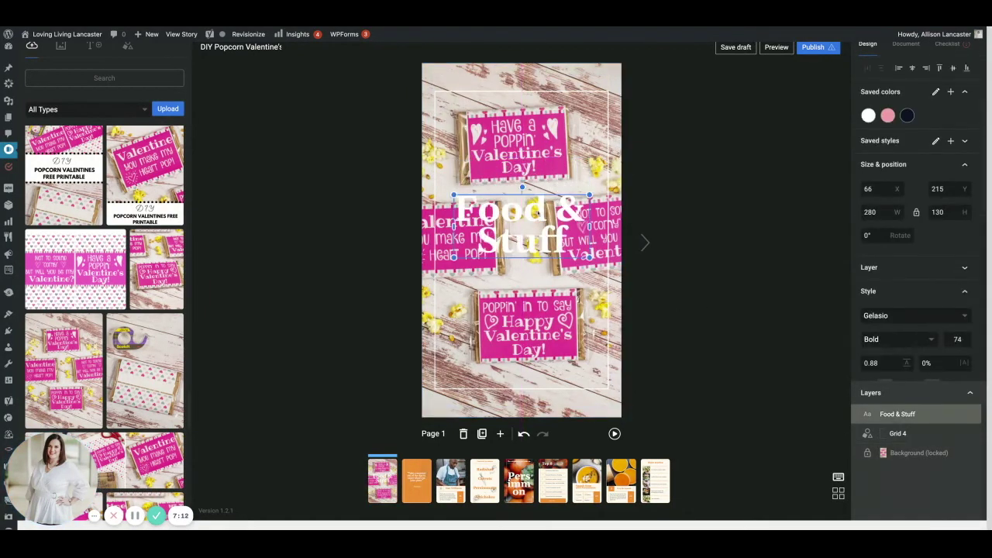
double_click(512, 211)
key("Escape")
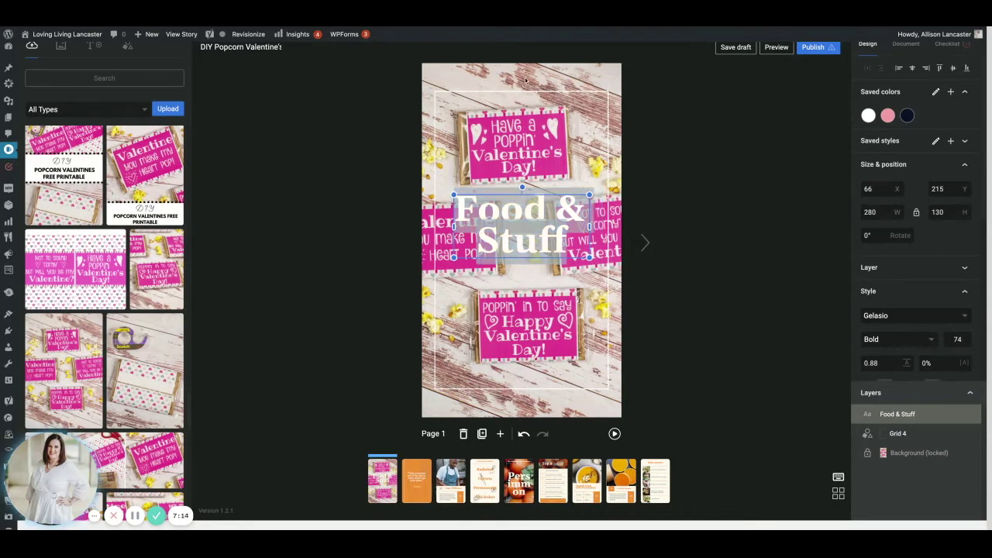
Give the background a solid black overlay at 50% opacity.
left_click(548, 87)
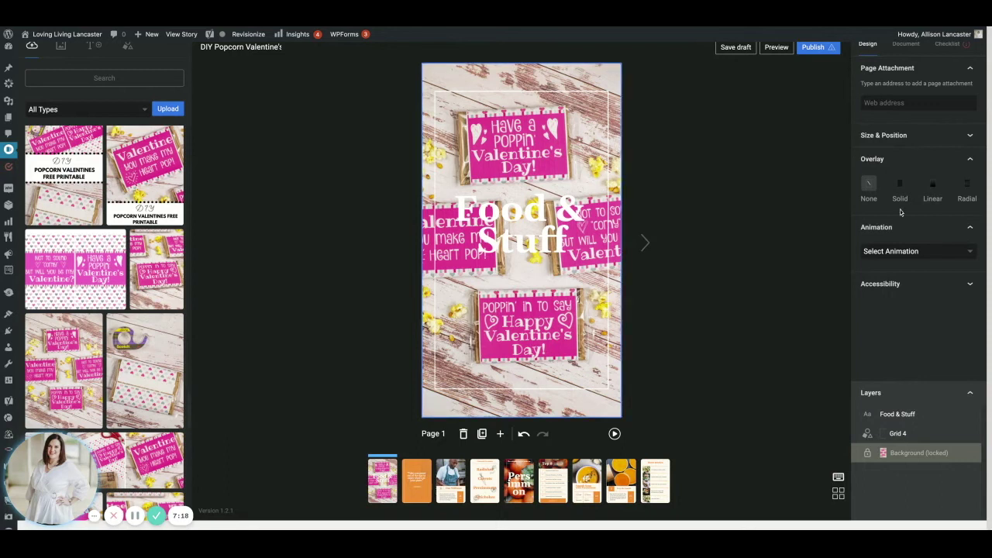
left_click(901, 186)
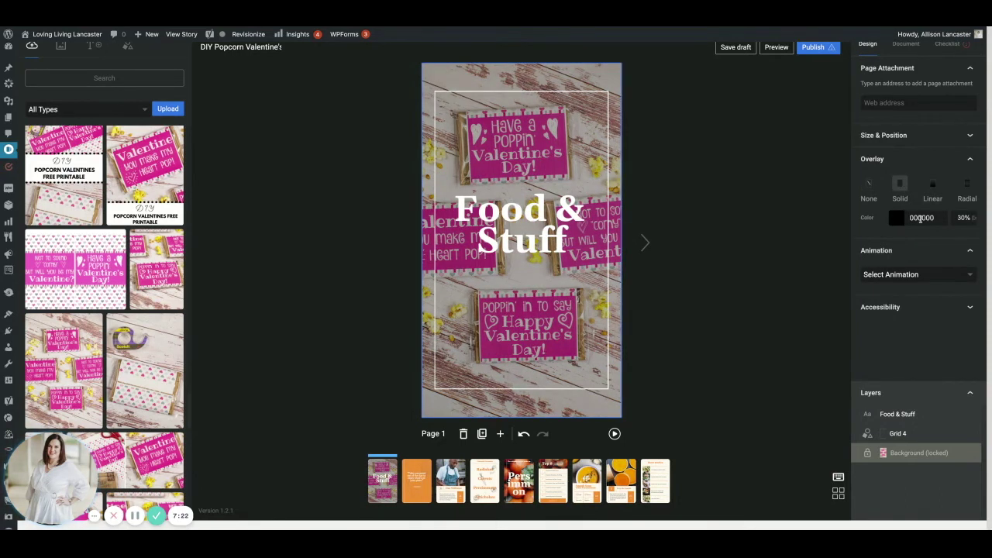
left_click(960, 218)
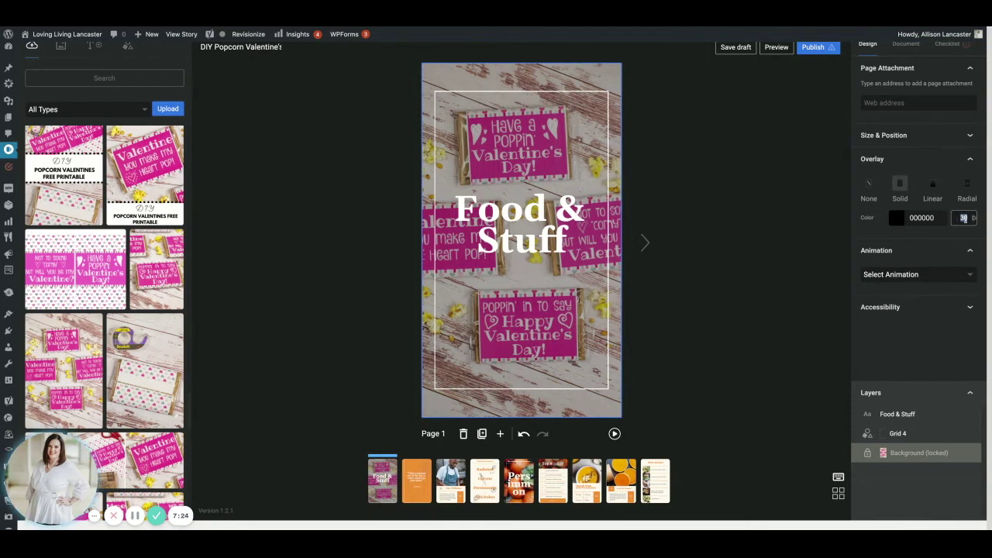
type("50")
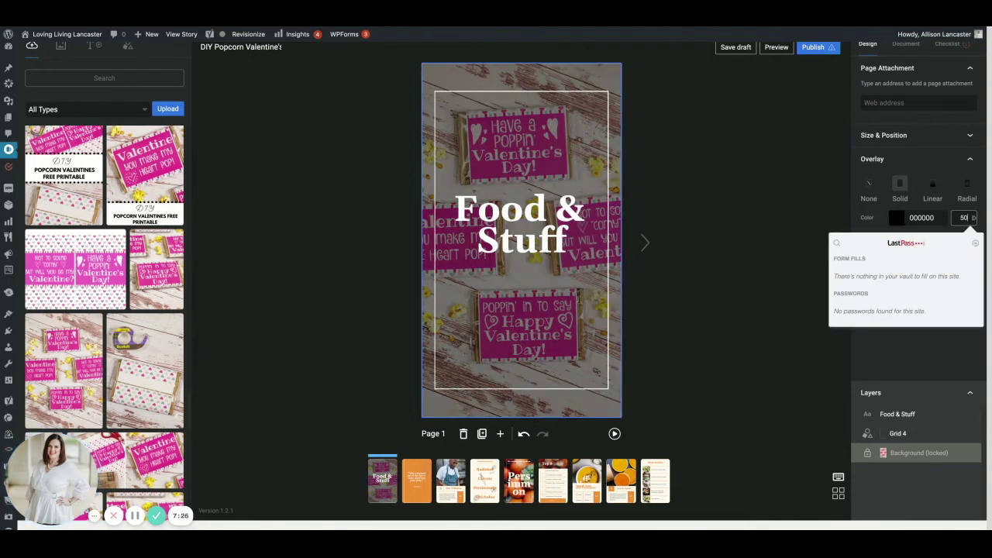
left_click(770, 214)
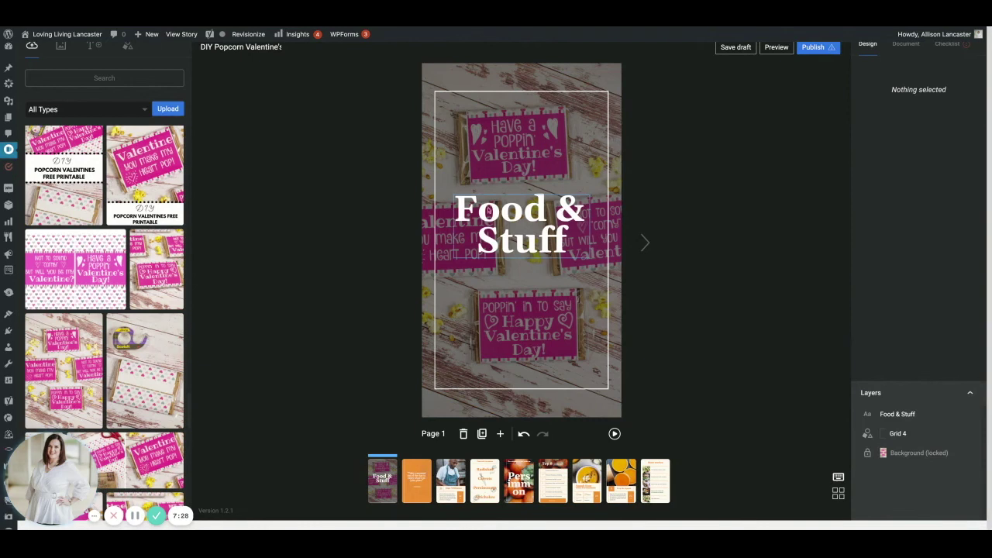
Replace the cover title text with 'DIY Popcorn Valentines'.
double_click(492, 214)
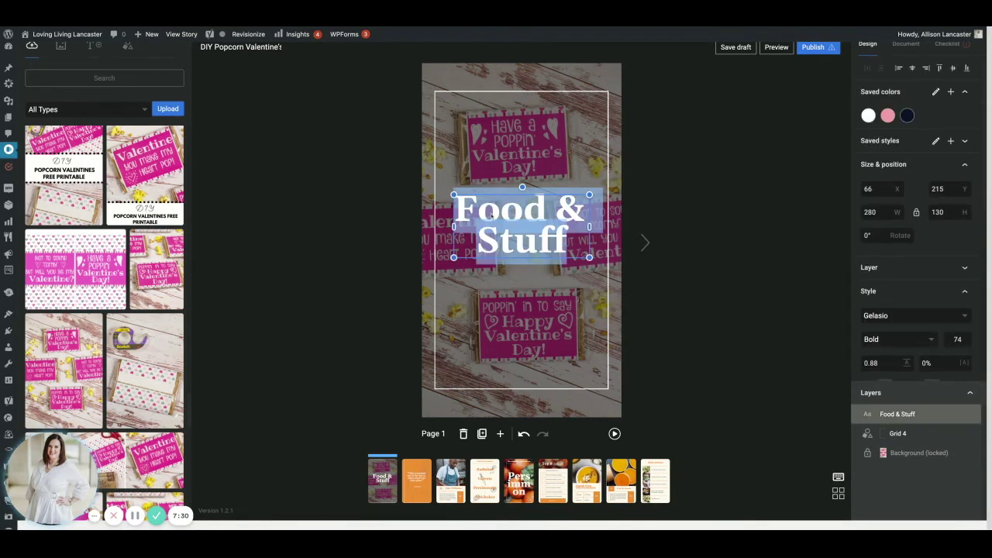
type("DIY Por")
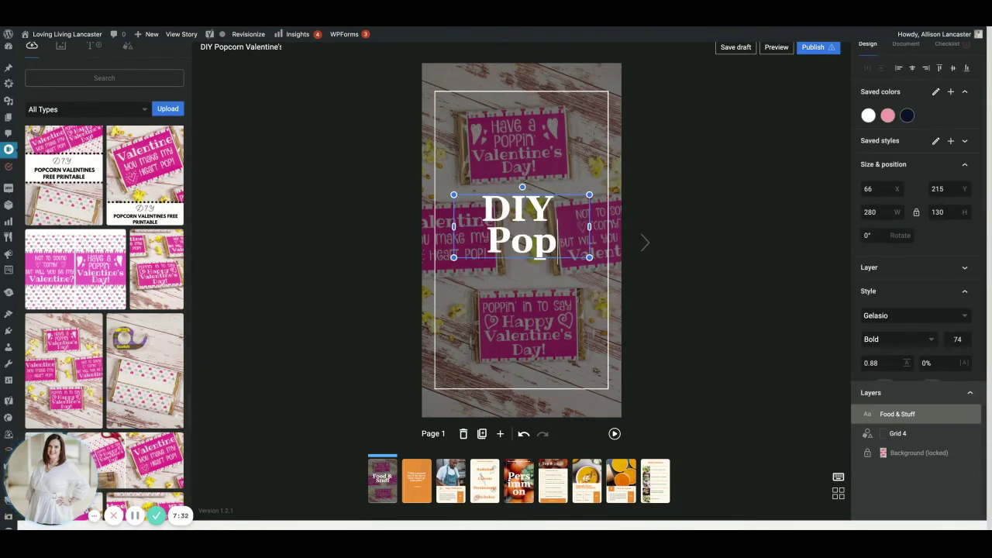
type("corn Valentine's Day")
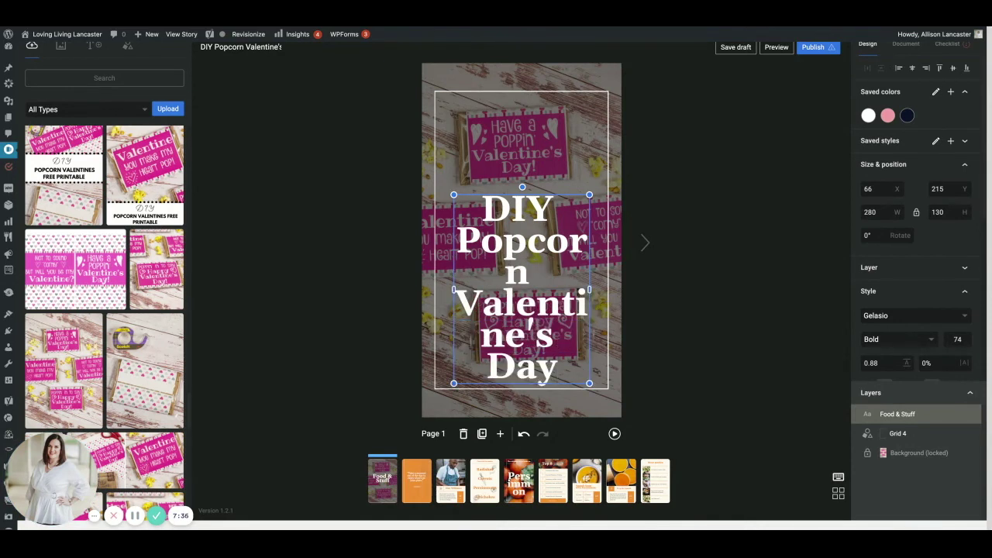
double_click(575, 366)
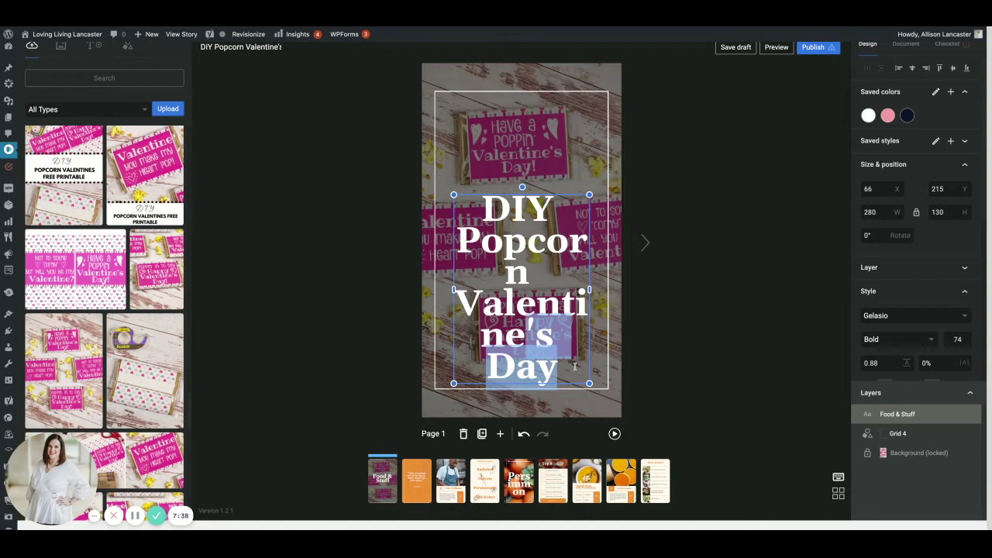
type("s")
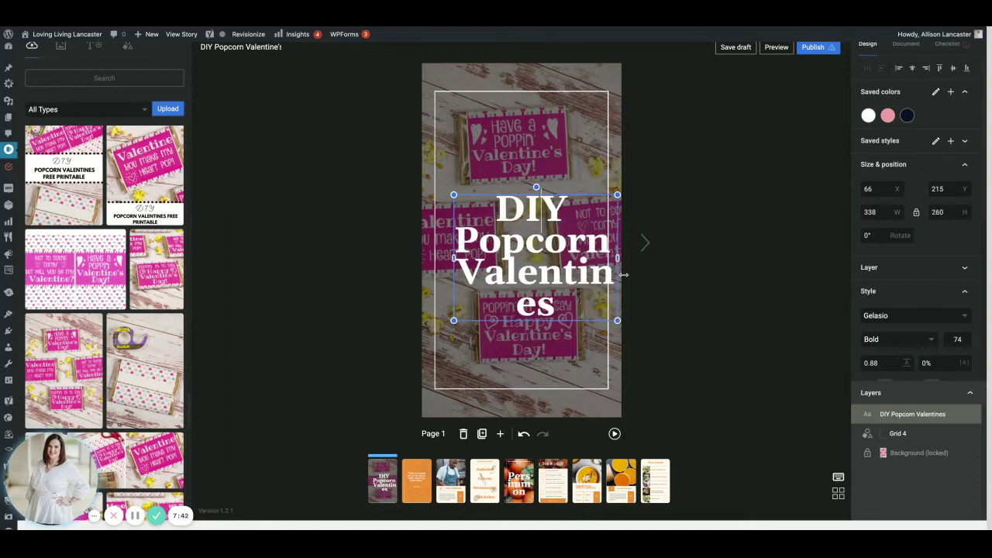
Centre the title horizontally on the page and select its text.
left_click_drag(552, 256, 541, 254)
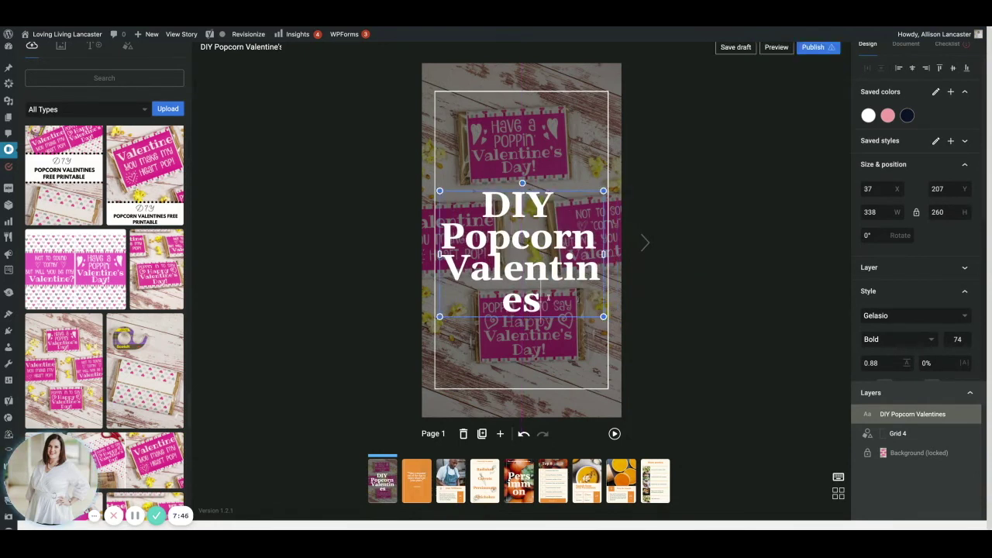
double_click(549, 297)
scroll(892, 255, "down", 3)
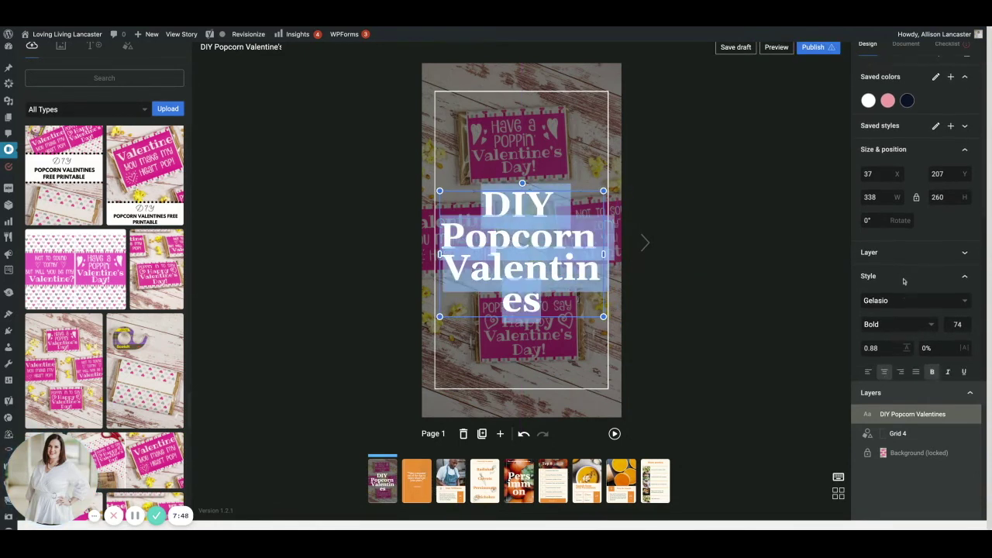
scroll(952, 306, "up", 3)
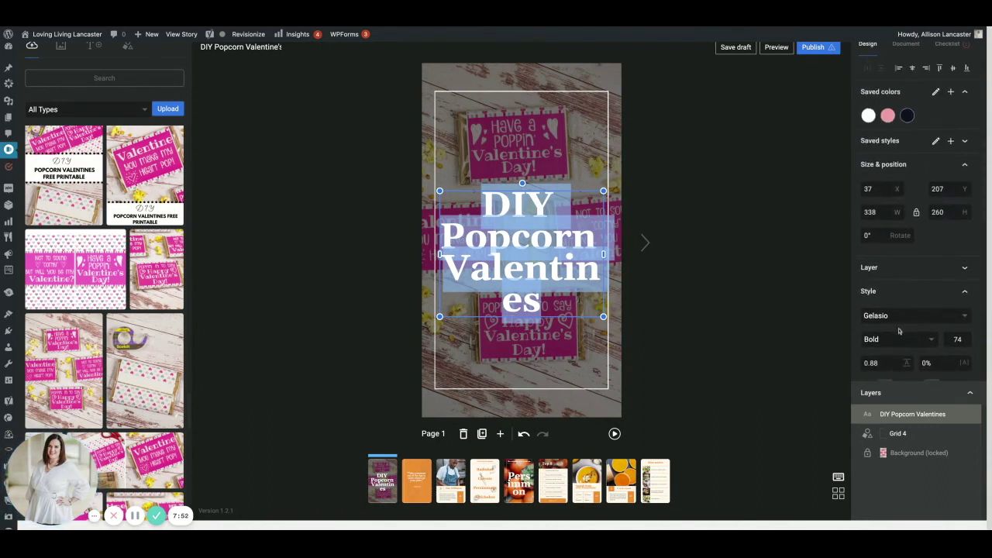
Set the title to font size 55 and switch its font to EB Garamond.
left_click(890, 315)
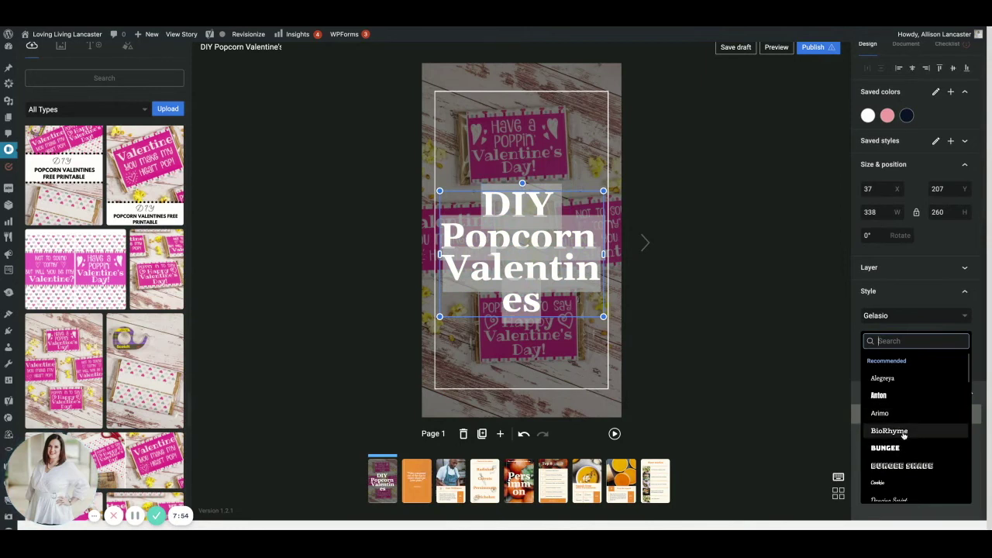
key("Escape")
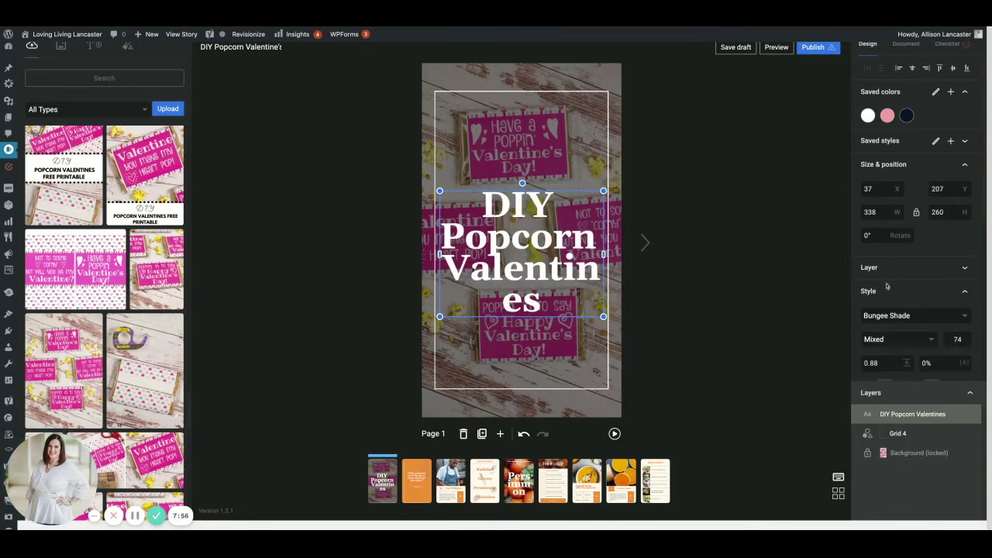
scroll(919, 267, "down", 1)
scroll(945, 243, "down", 1)
left_click(957, 276)
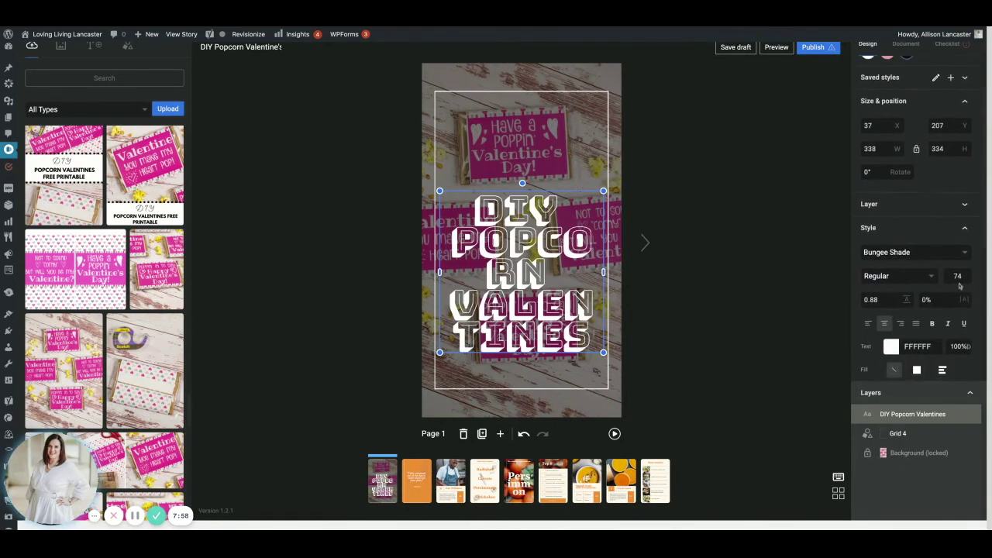
type("55")
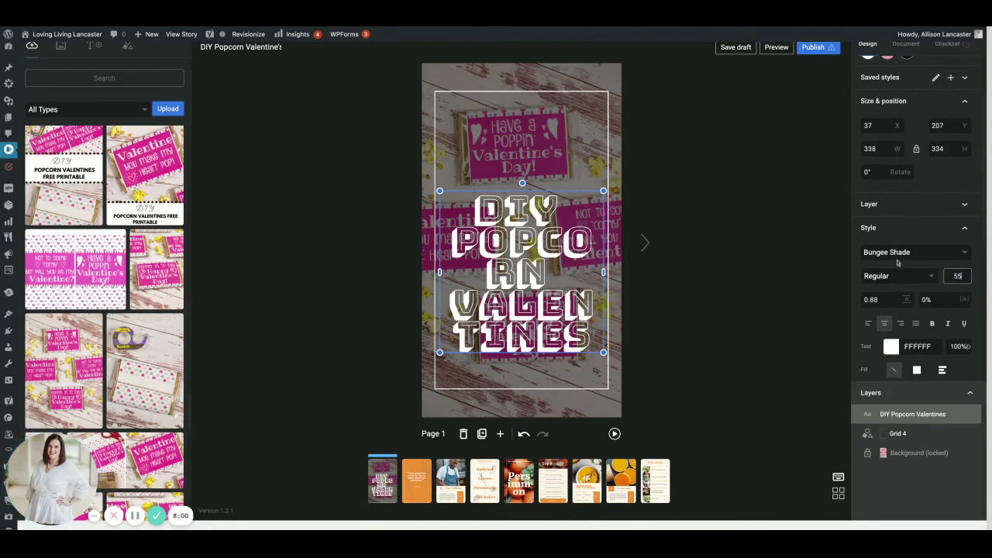
key("Return")
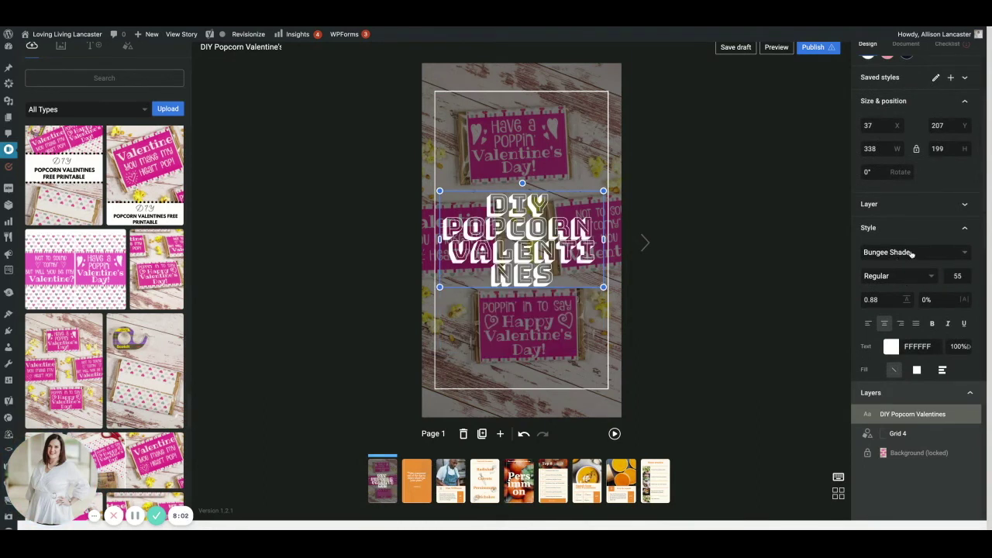
left_click(912, 254)
scroll(899, 364, "down", 2)
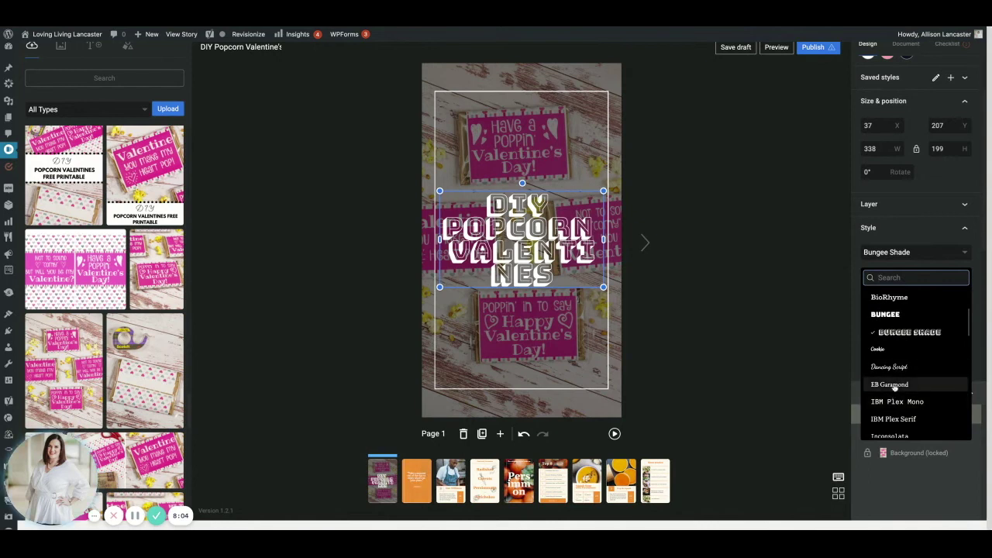
left_click(892, 384)
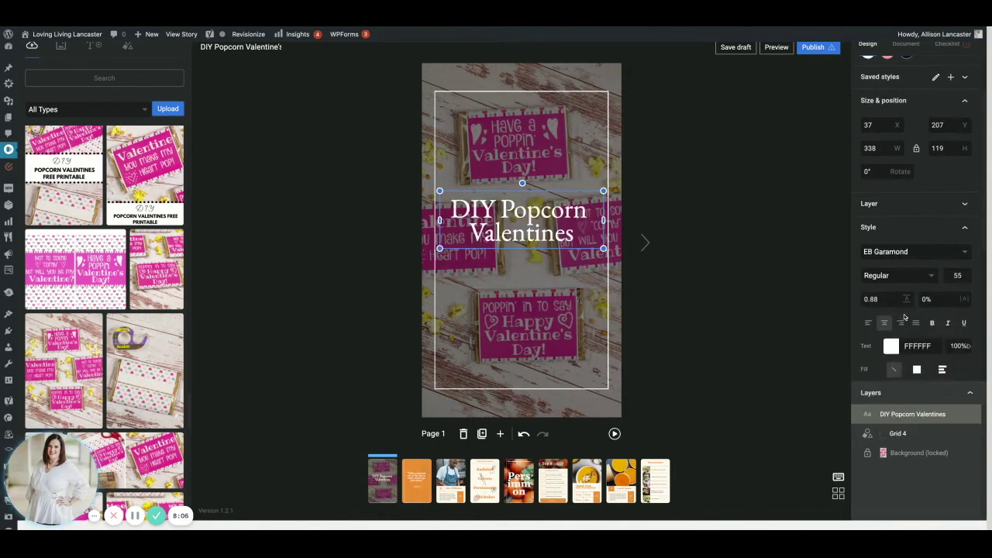
scroll(911, 329, "down", 1)
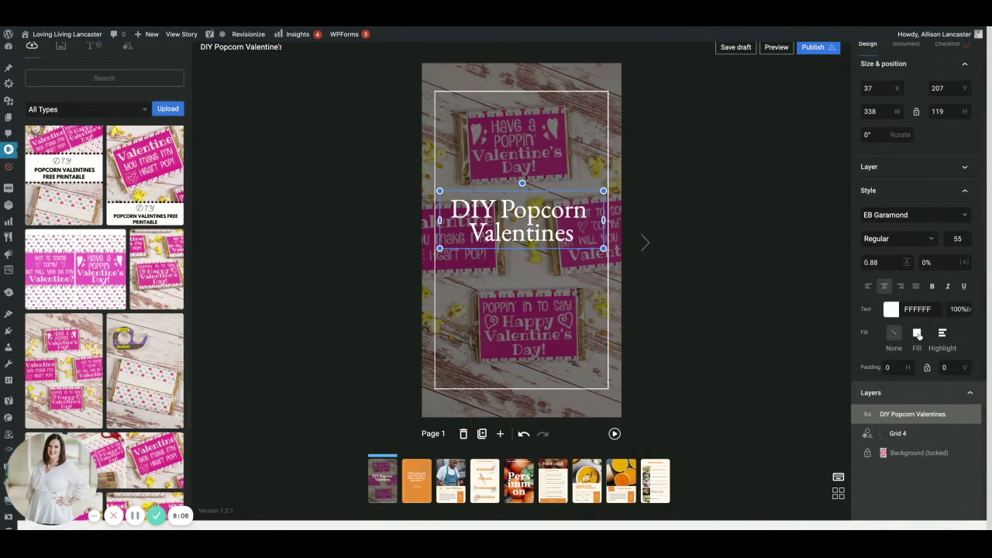
Give the title a per-line highlight in solid black (000000).
left_click(917, 333)
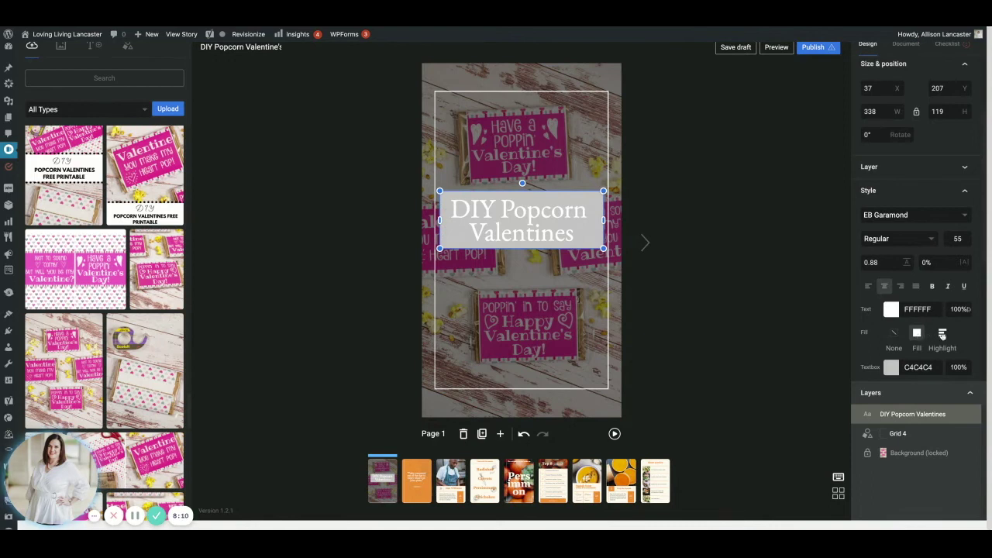
left_click(943, 334)
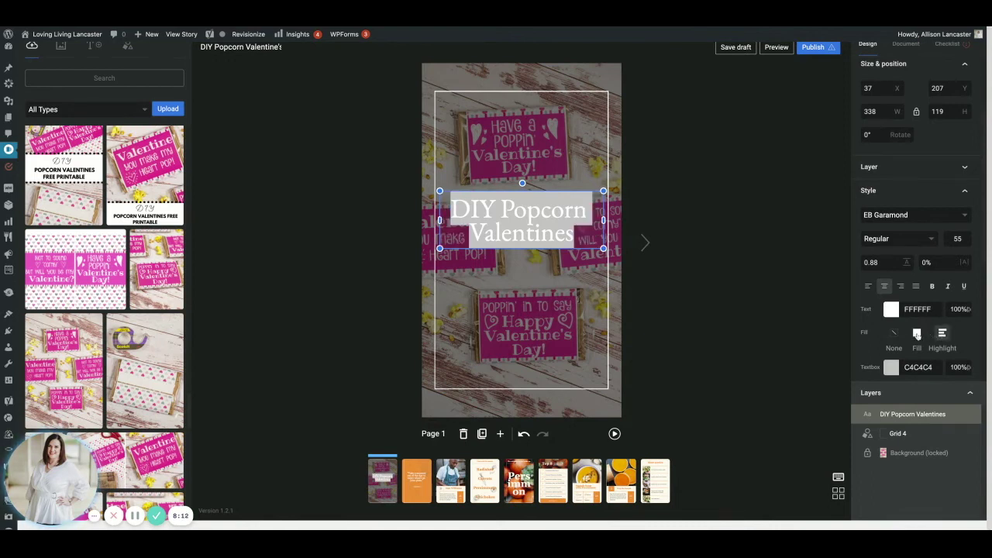
left_click(893, 342)
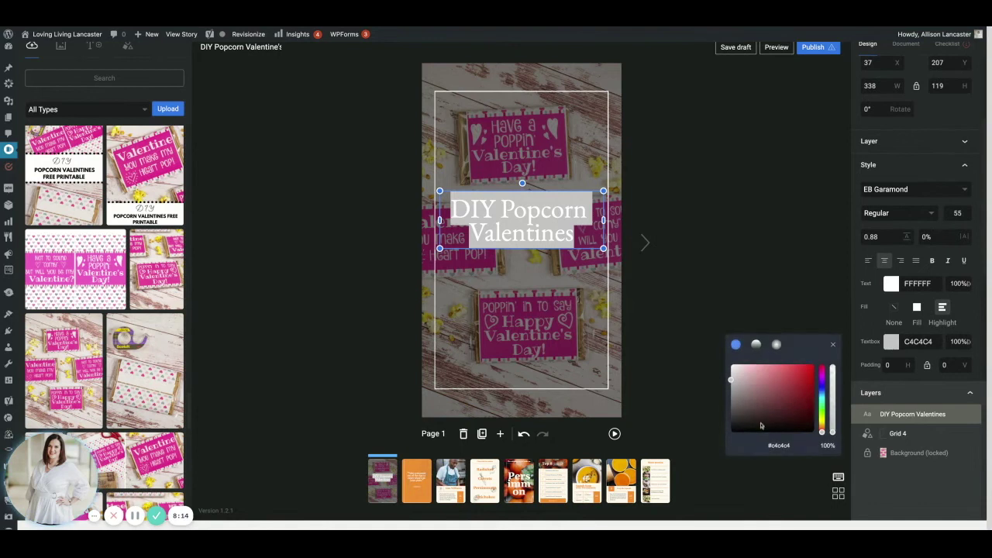
mouse_move(732, 378)
left_mouse_down()
mouse_move(737, 407)
mouse_move(770, 368)
mouse_move(749, 367)
mouse_move(759, 404)
left_mouse_up()
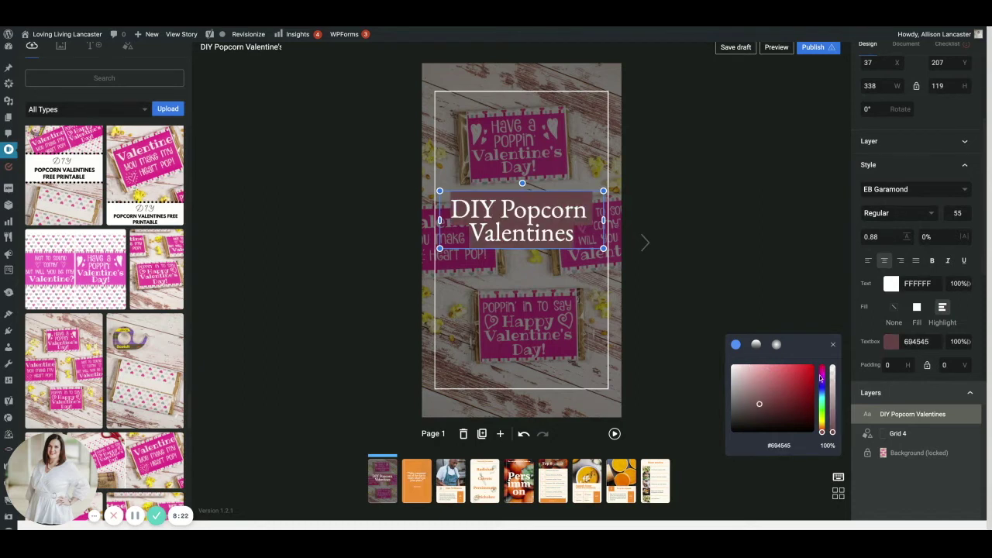
left_click_drag(821, 378, 823, 376)
left_click_drag(822, 374, 781, 403)
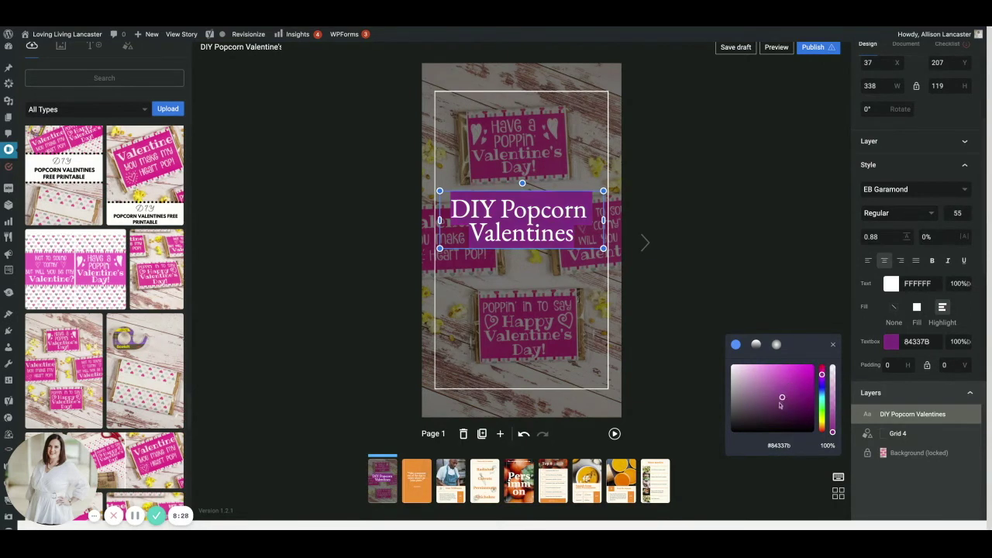
left_click(788, 426)
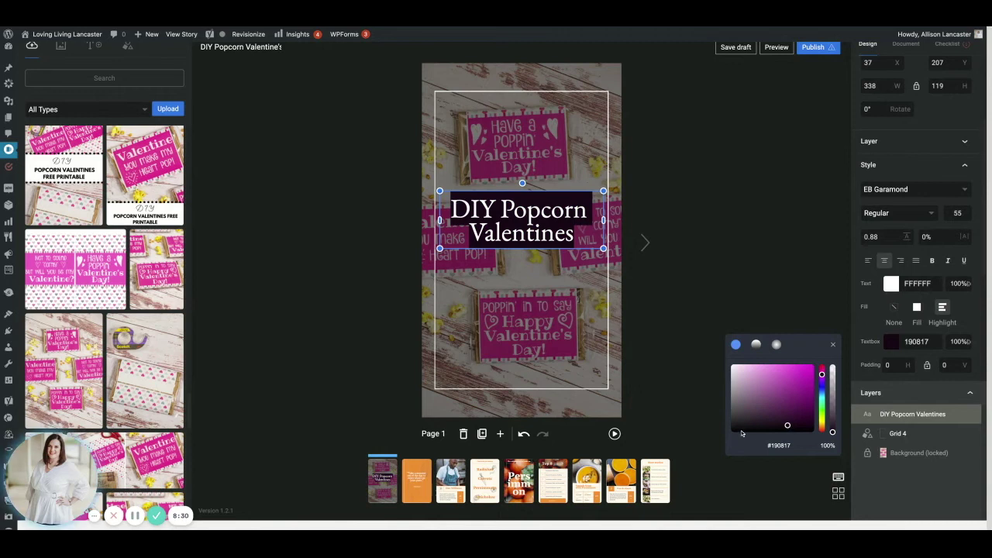
left_click_drag(790, 431, 729, 436)
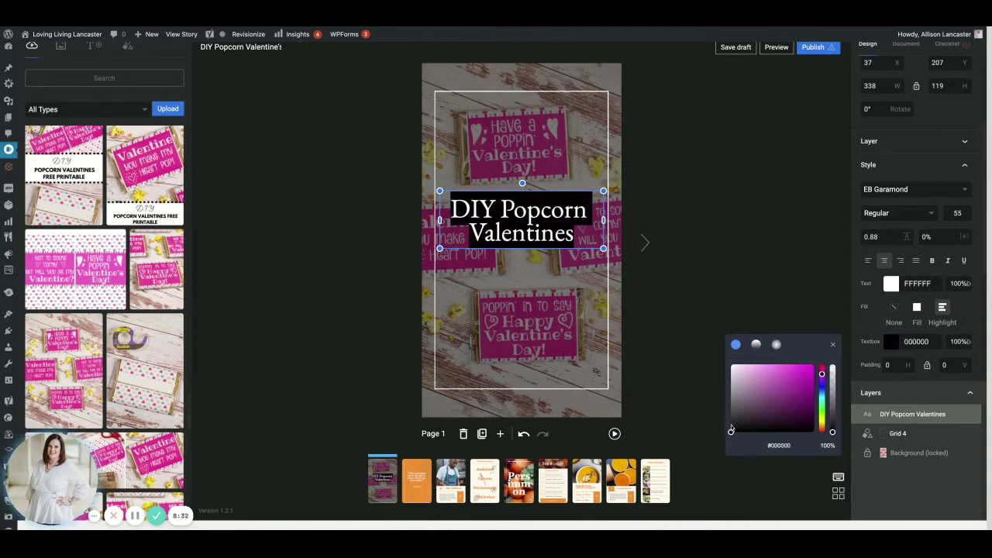
scroll(693, 343, "down", 1)
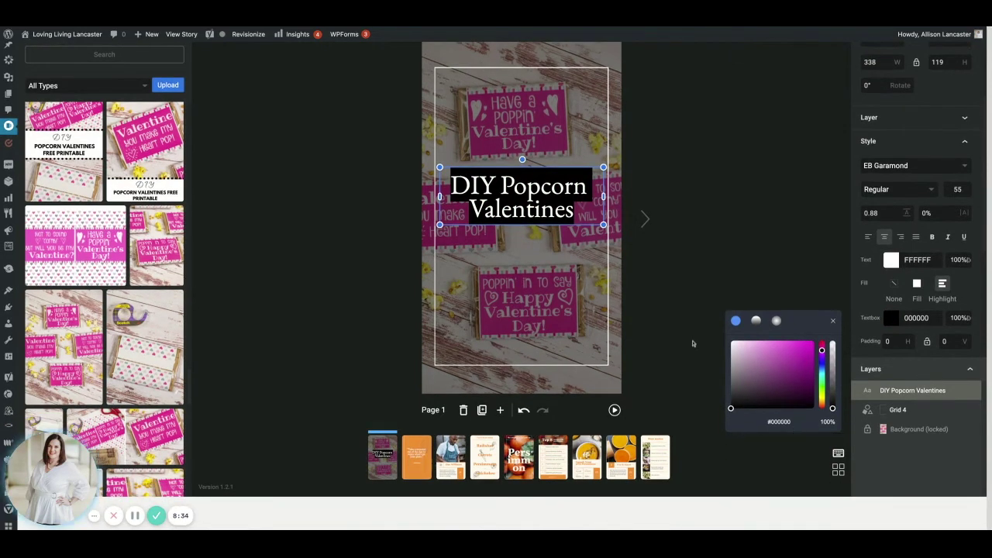
left_click(703, 291)
Move the title box slightly lower on the cover page.
left_click_drag(528, 199, 529, 216)
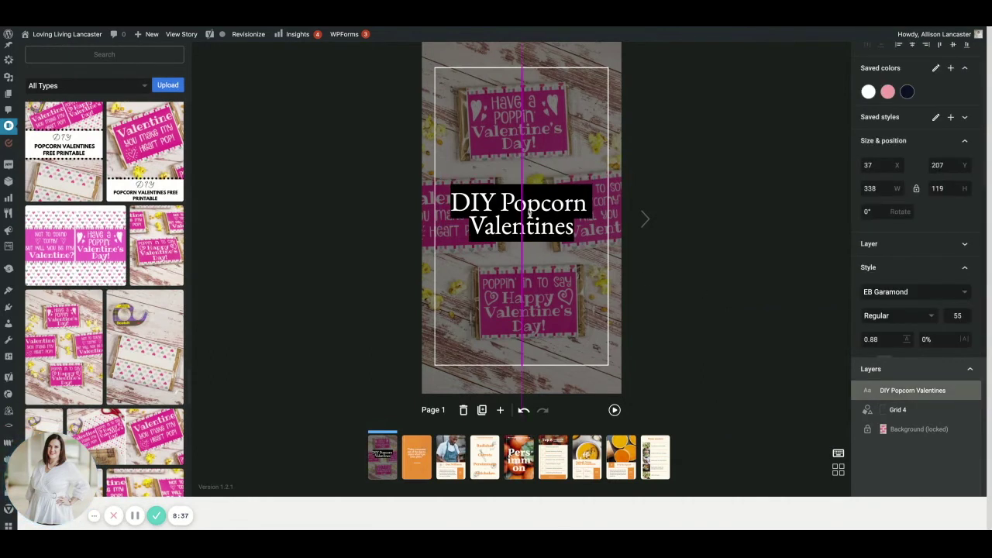
scroll(700, 213, "up", 1)
left_click(706, 219)
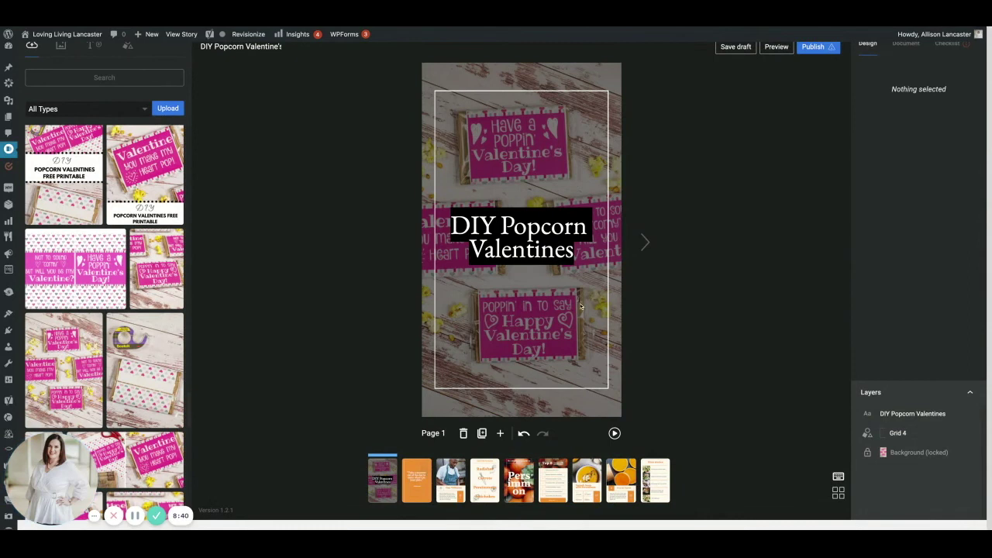
left_click(558, 258)
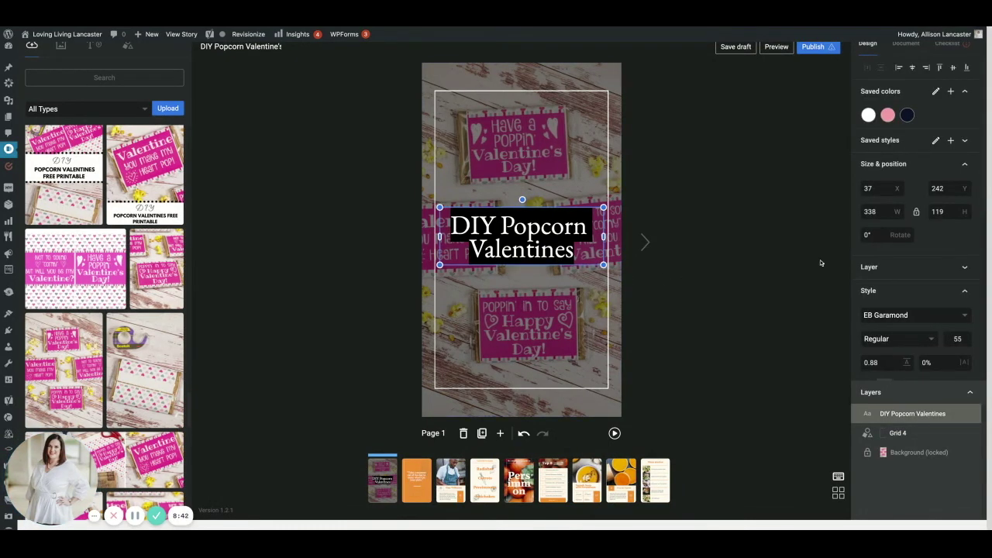
scroll(899, 302, "down", 5)
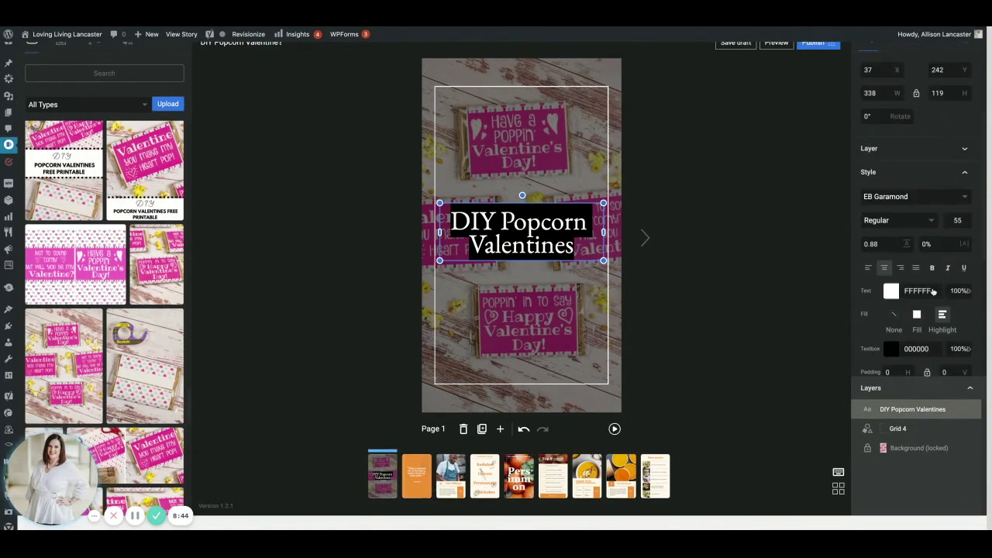
scroll(928, 292, "down", 2)
scroll(708, 286, "down", 1)
scroll(720, 286, "up", 1)
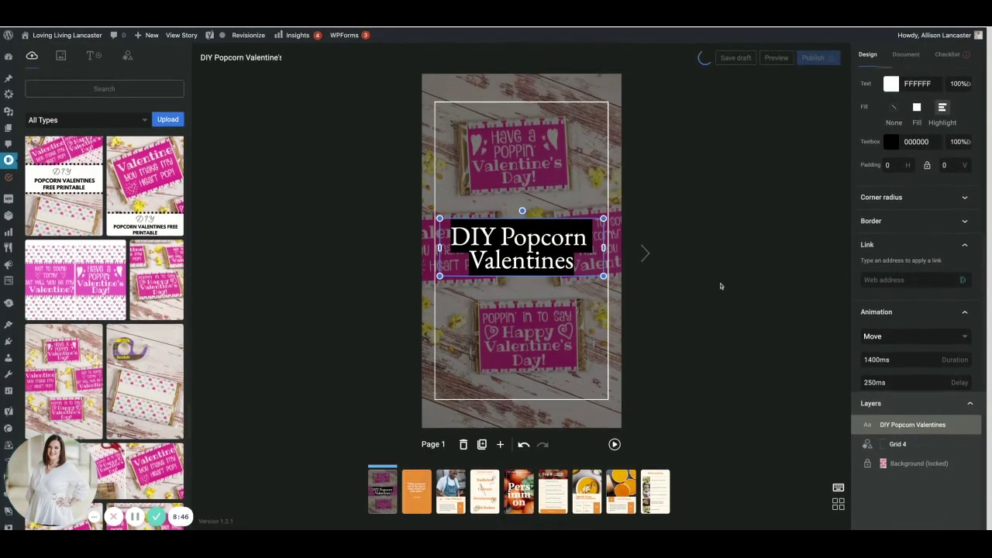
left_click(716, 284)
Add a new line 'Free Printables' to the end of the title.
left_click(593, 263)
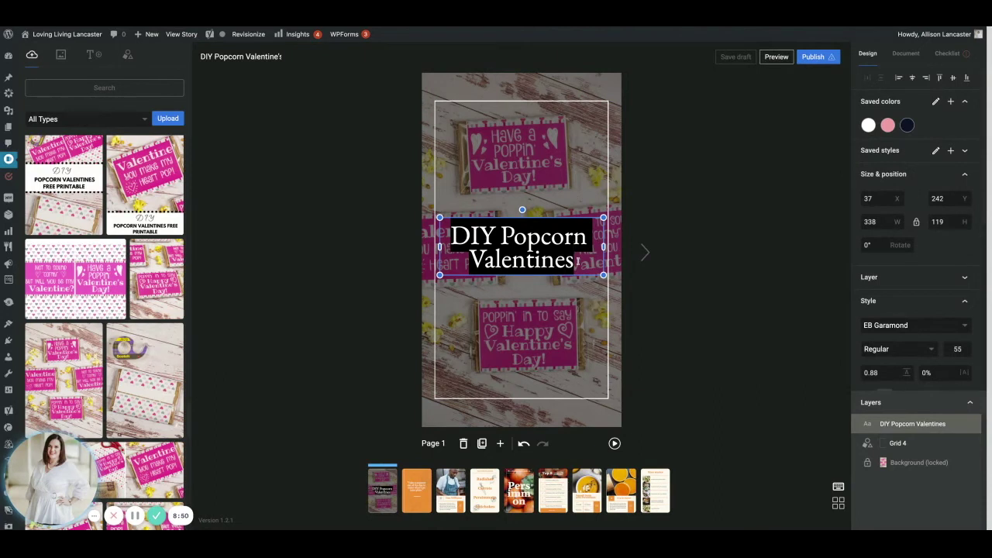
key("Return")
type("Free Printabl")
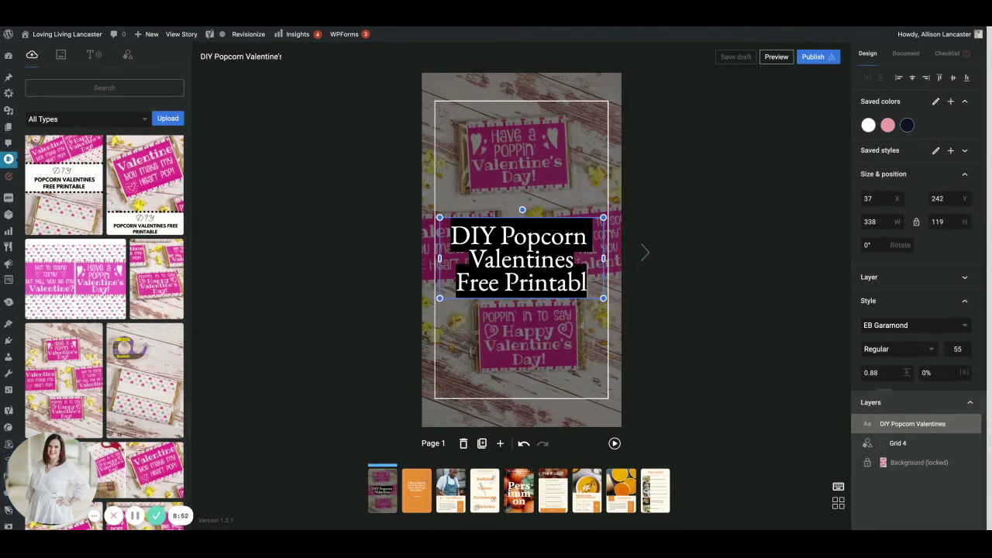
type("es")
left_click(820, 273)
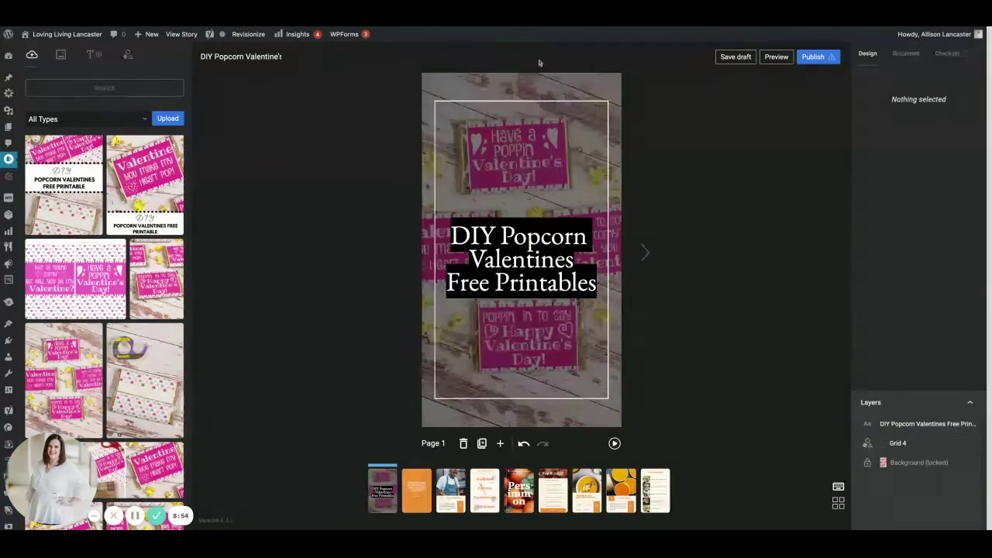
Paste the tutorial post URL as the cover page's attachment web address.
left_click(543, 83)
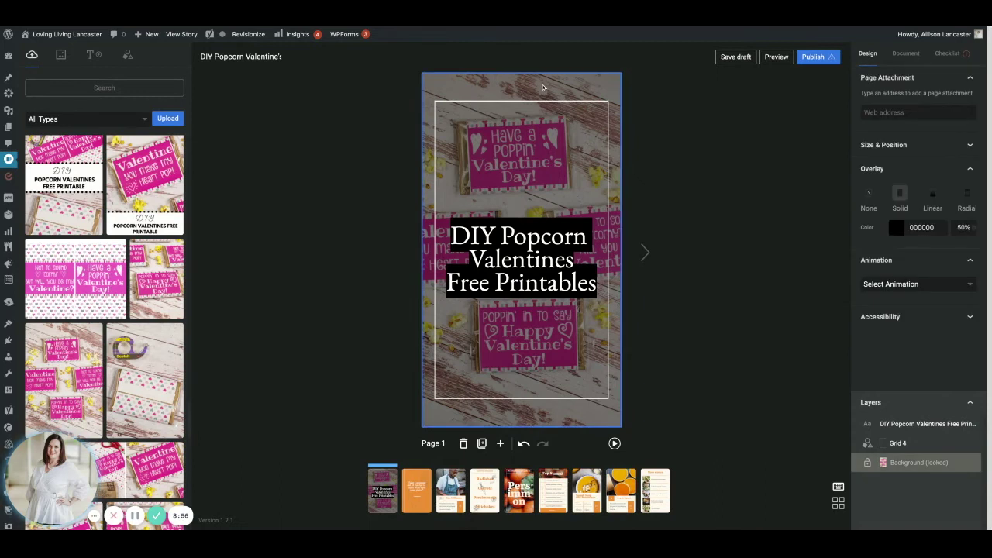
left_click(714, 153)
left_click(580, 85)
left_click(909, 116)
key("ctrl+v")
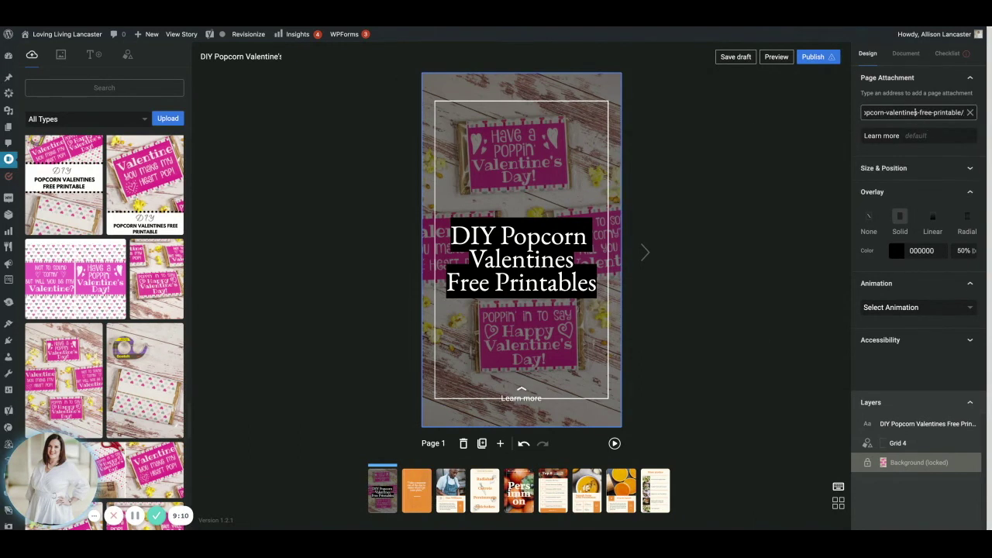
Change the attachment's call-to-action text to 'Grab The Tutorial'.
left_click(882, 135)
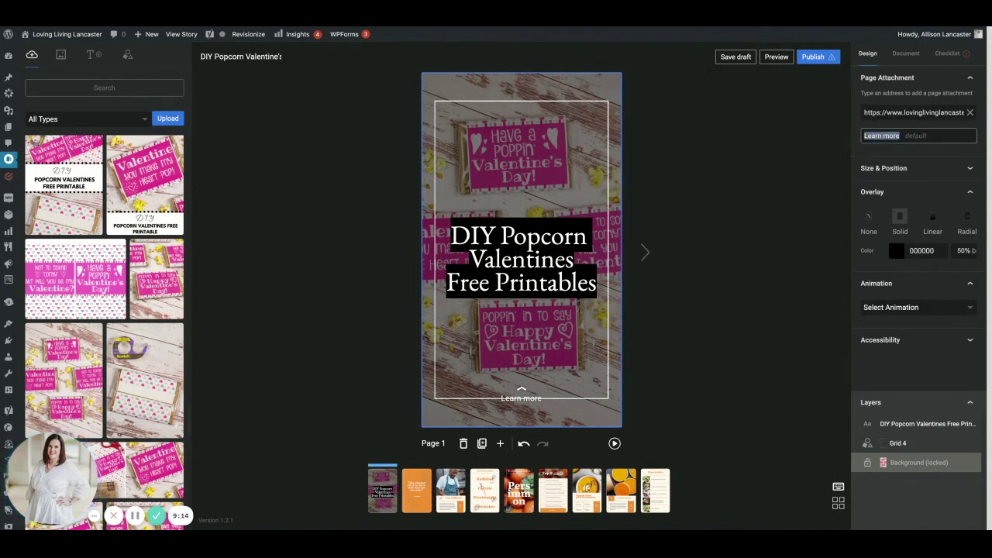
type("Grab The Tutorial")
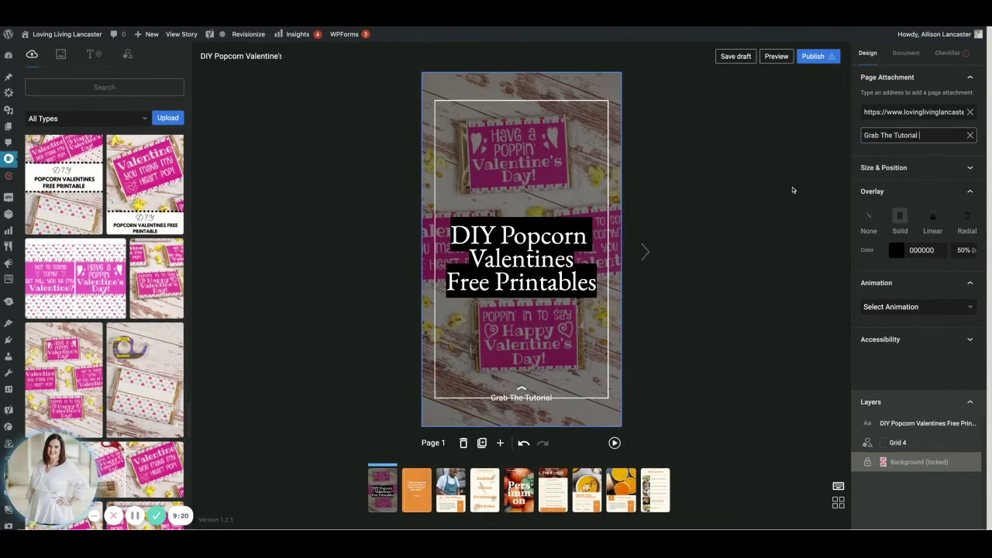
left_click(791, 190)
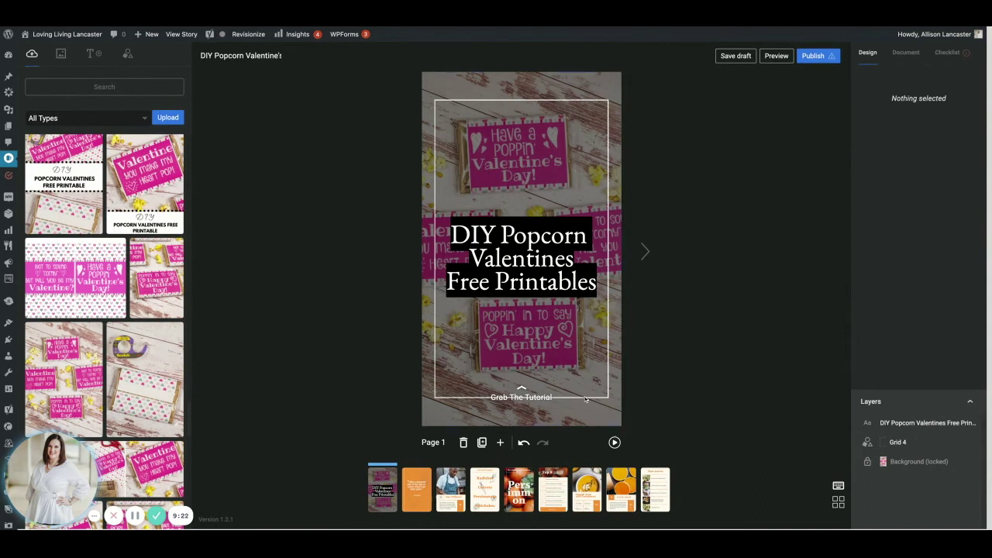
left_click(586, 399)
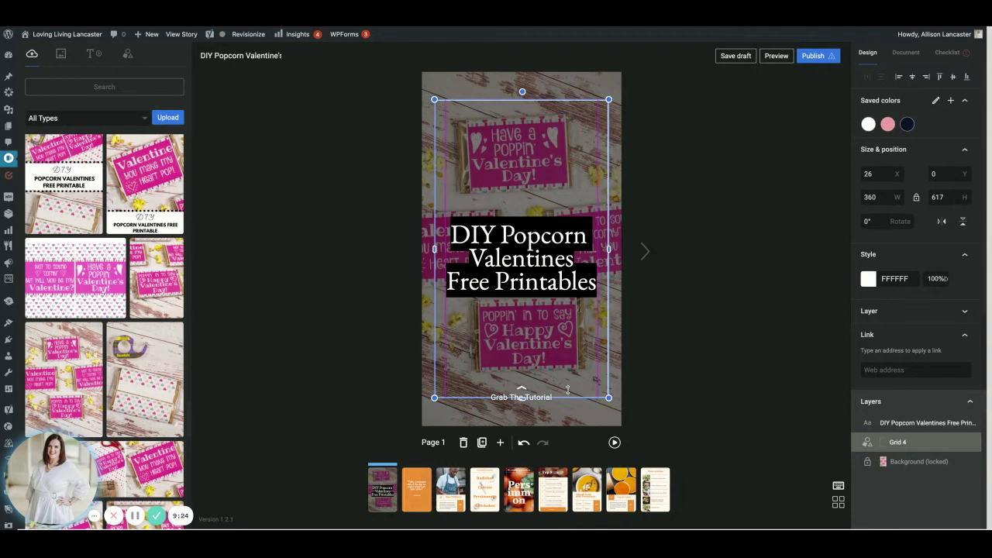
Move the Grid 4 frame lower and centre it horizontally over the photo.
left_click_drag(585, 295, 585, 416)
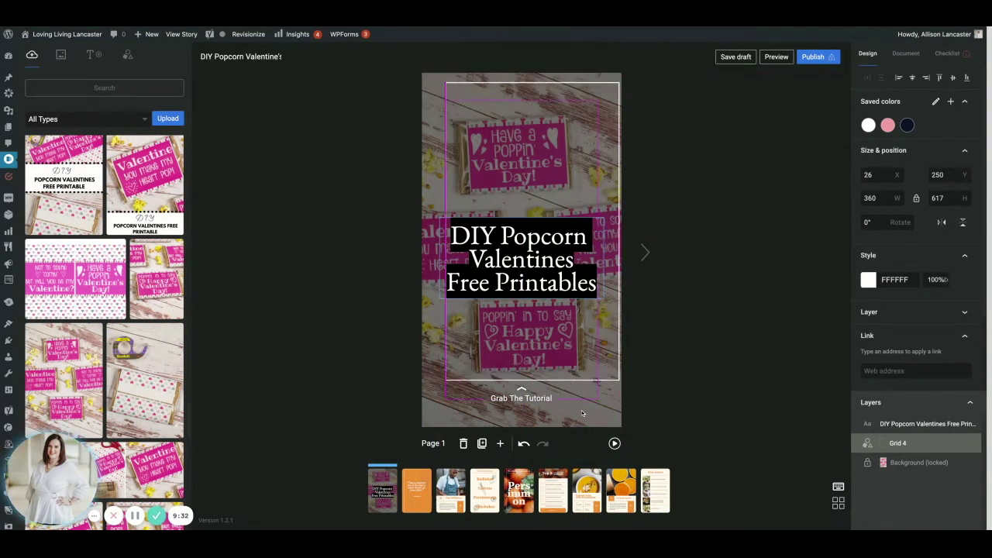
left_click_drag(583, 413, 575, 416)
left_click(726, 366)
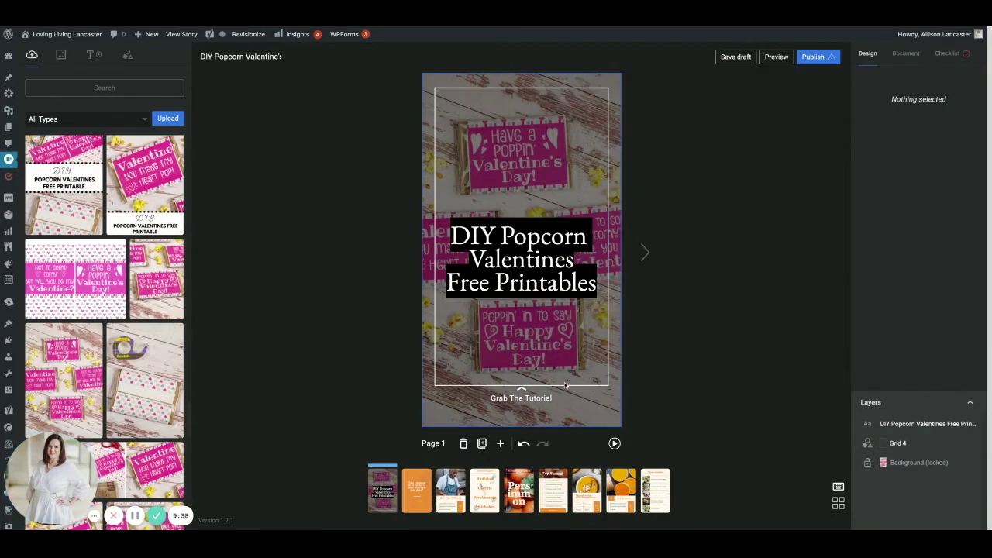
left_click_drag(574, 365, 574, 389)
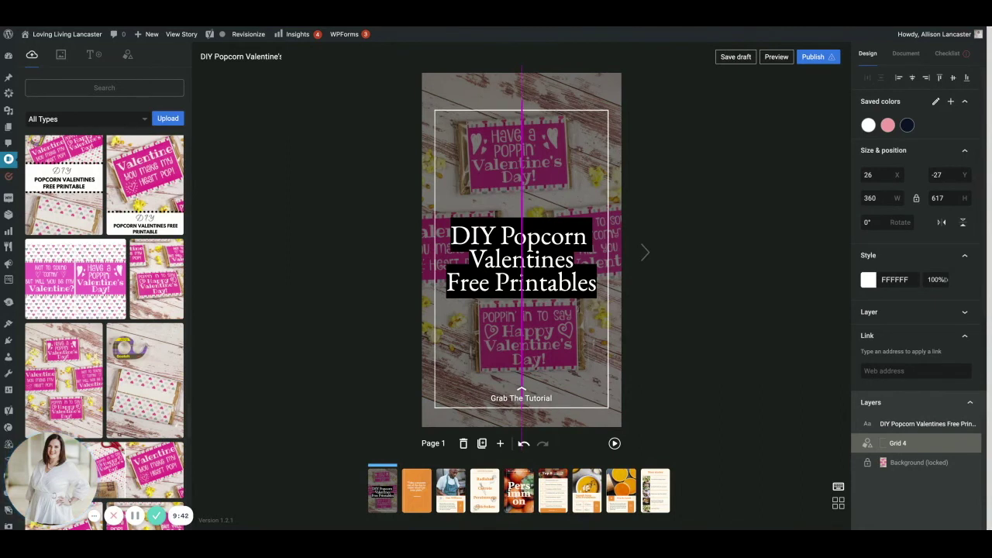
left_click(800, 368)
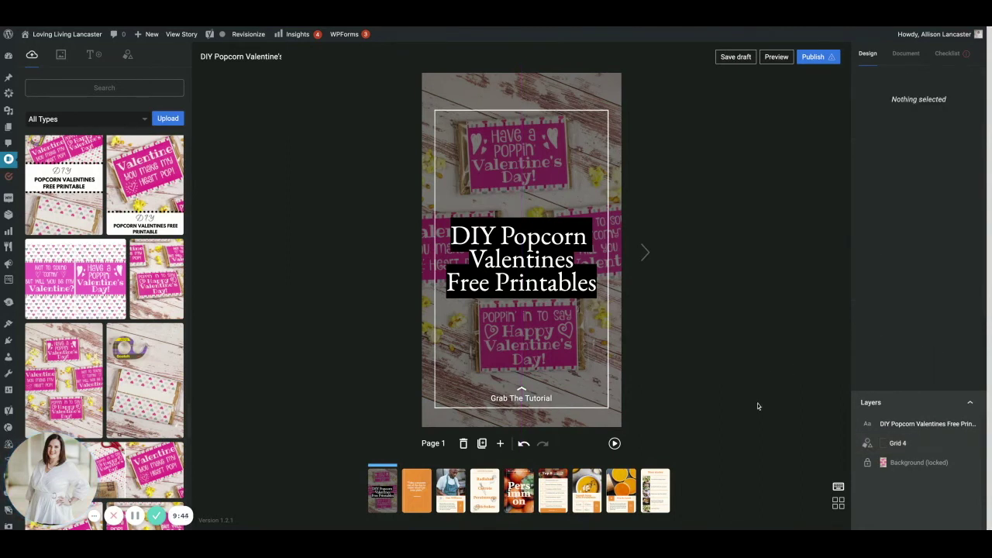
Give the cover page background a Pan animation.
left_click(569, 101)
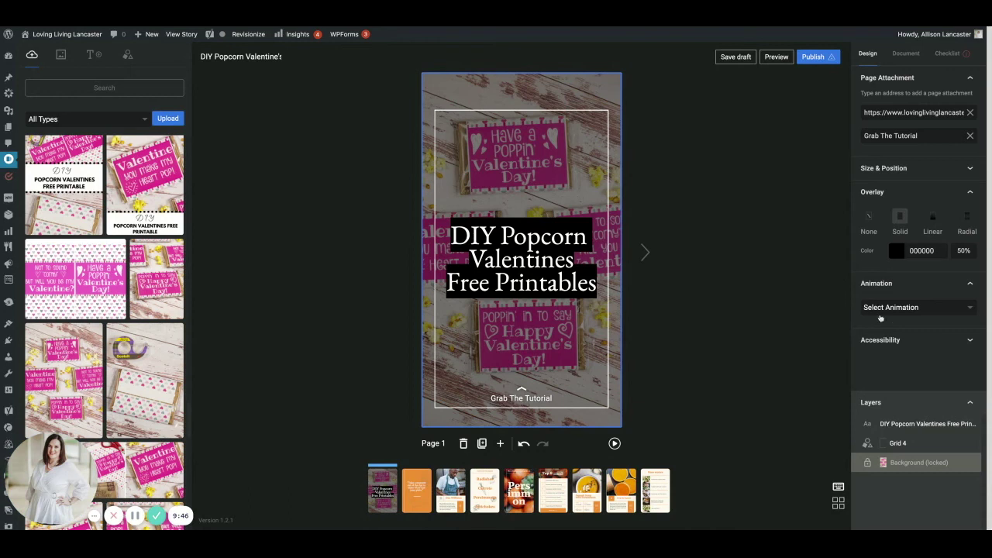
left_click(903, 310)
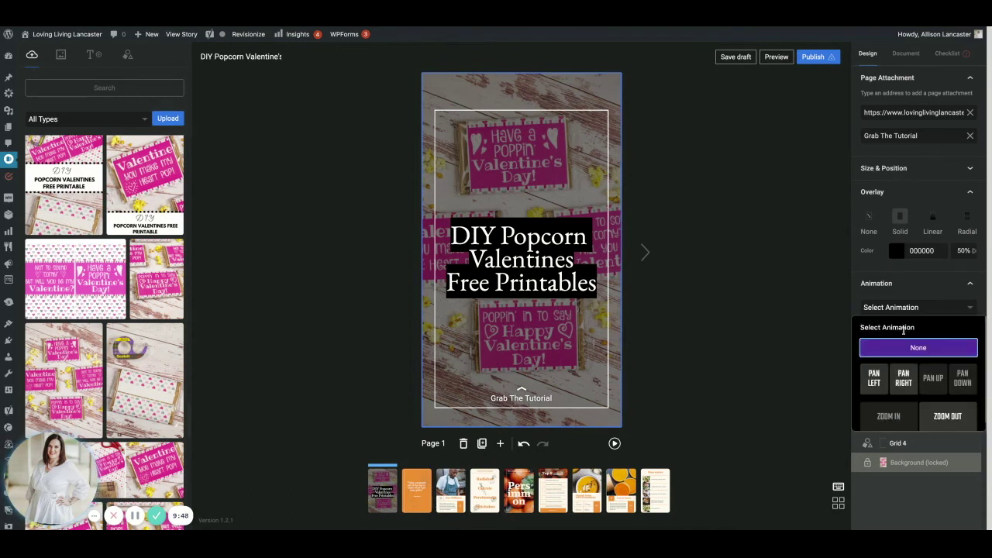
left_click(904, 379)
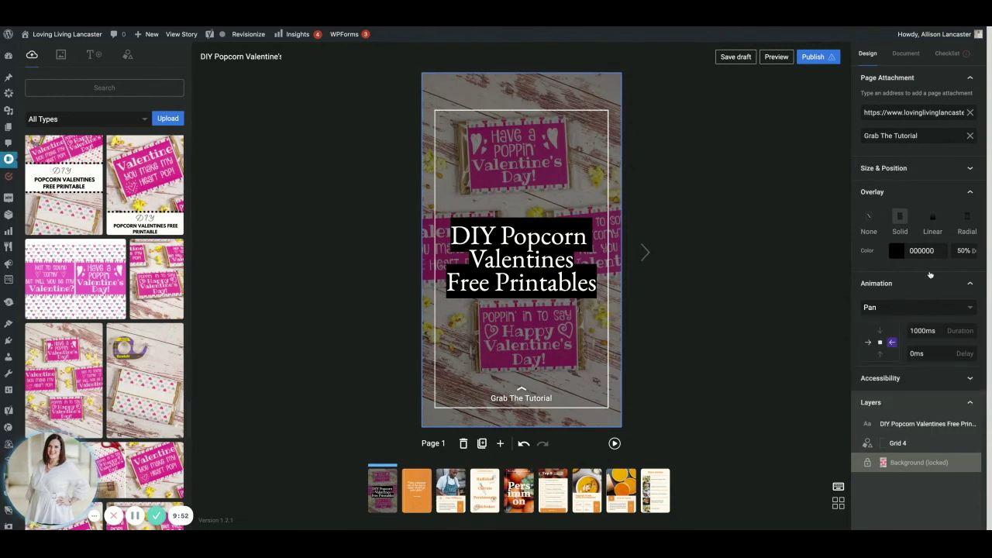
left_click(931, 275)
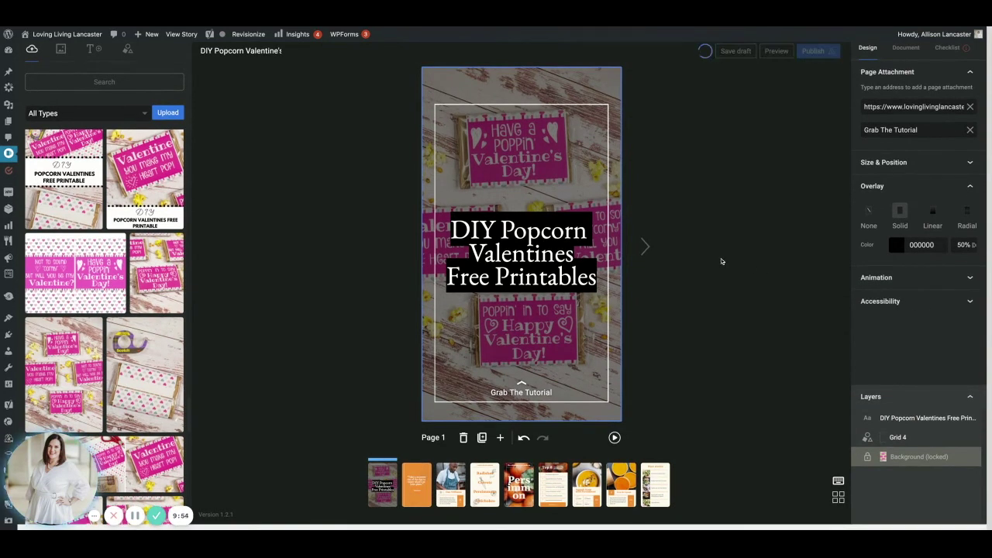
Review the background's alt text, leaving its original wording unchanged.
left_click(881, 300)
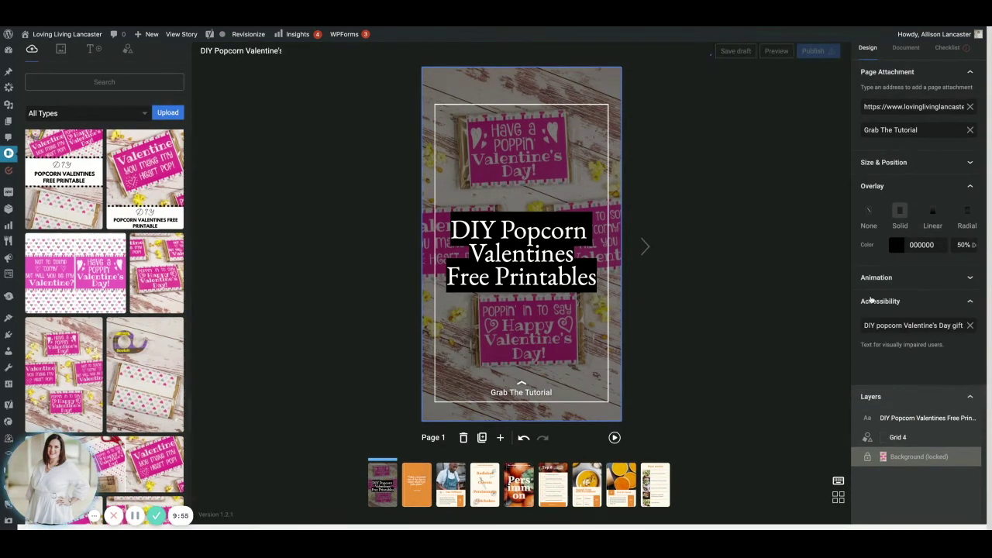
left_click(907, 327)
key("ctrl+z")
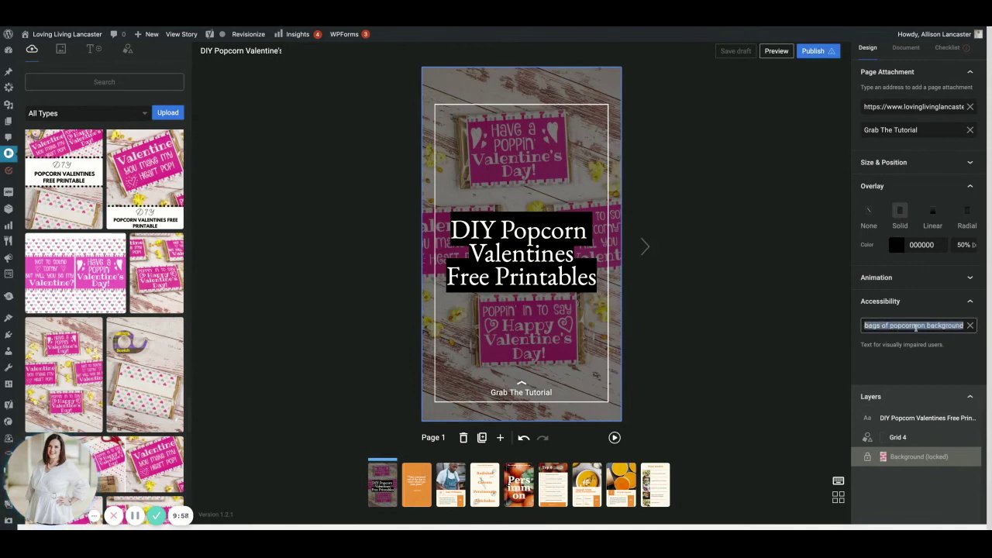
key("ctrl+shift+z")
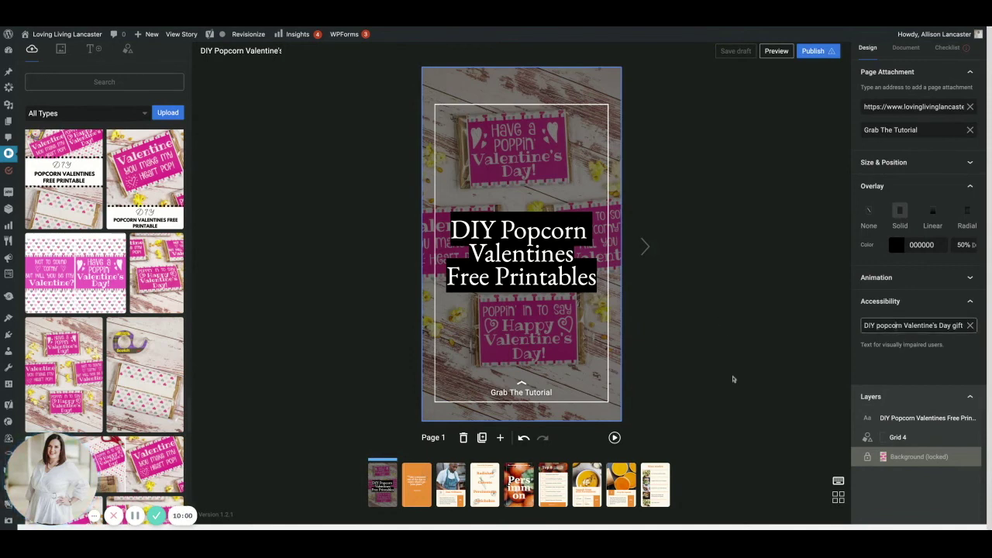
left_click(729, 376)
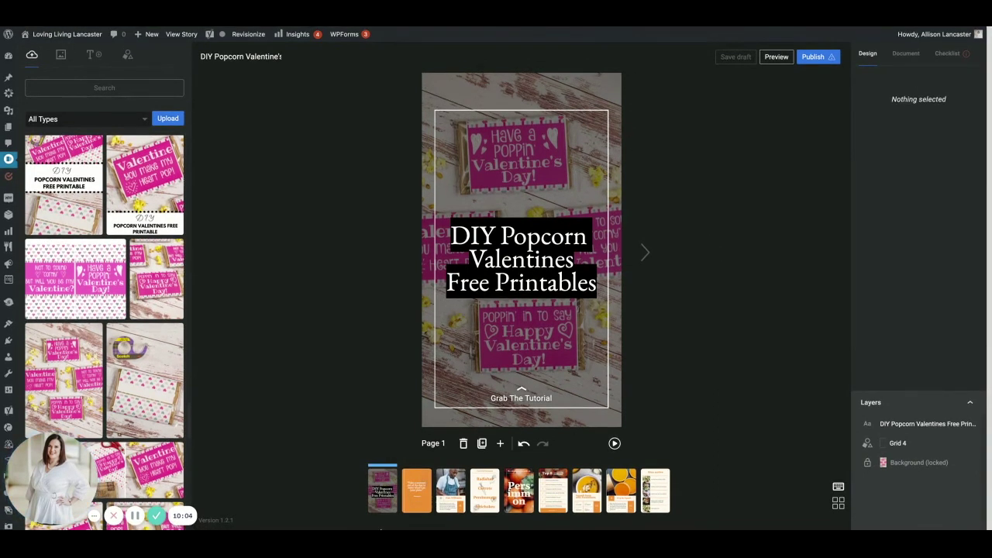
left_click(416, 506)
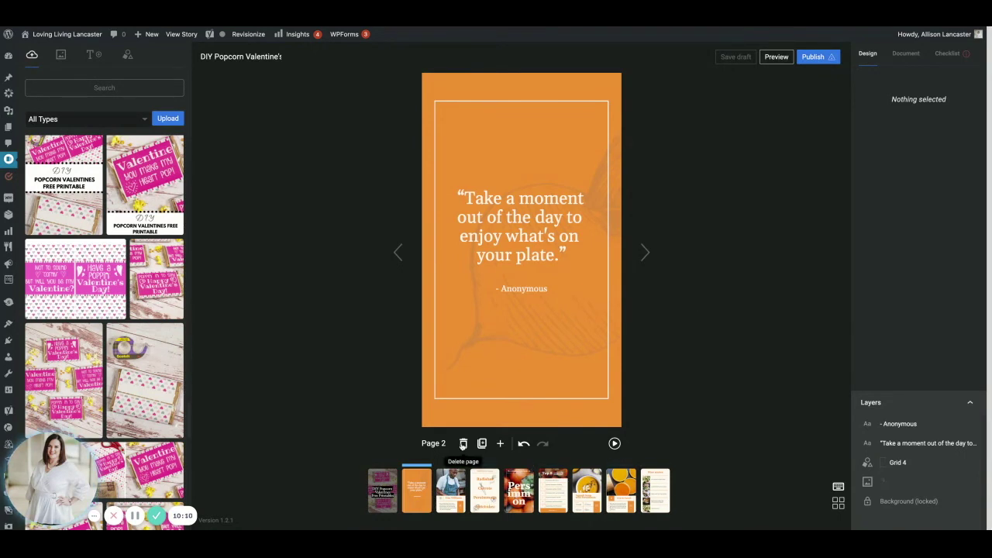
left_click(463, 443)
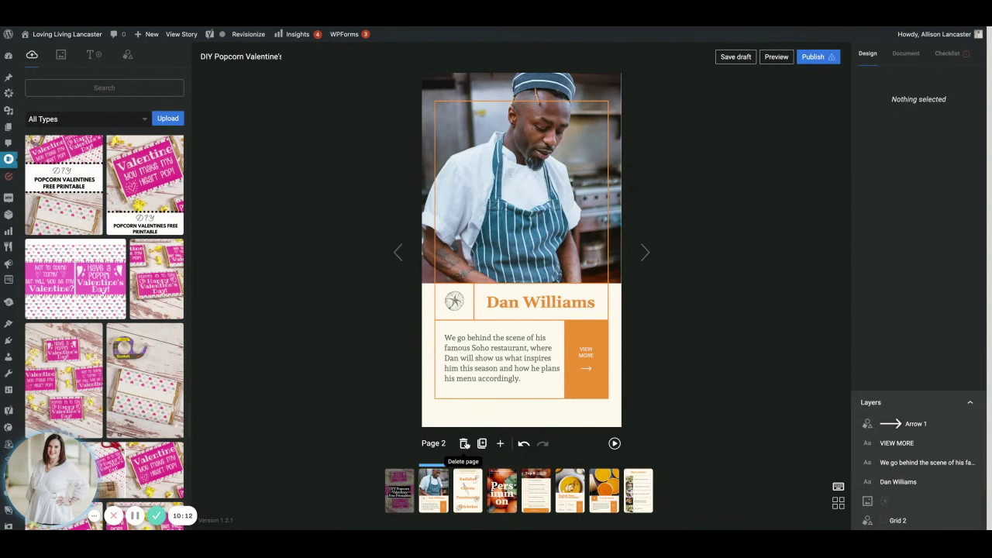
left_click(464, 444)
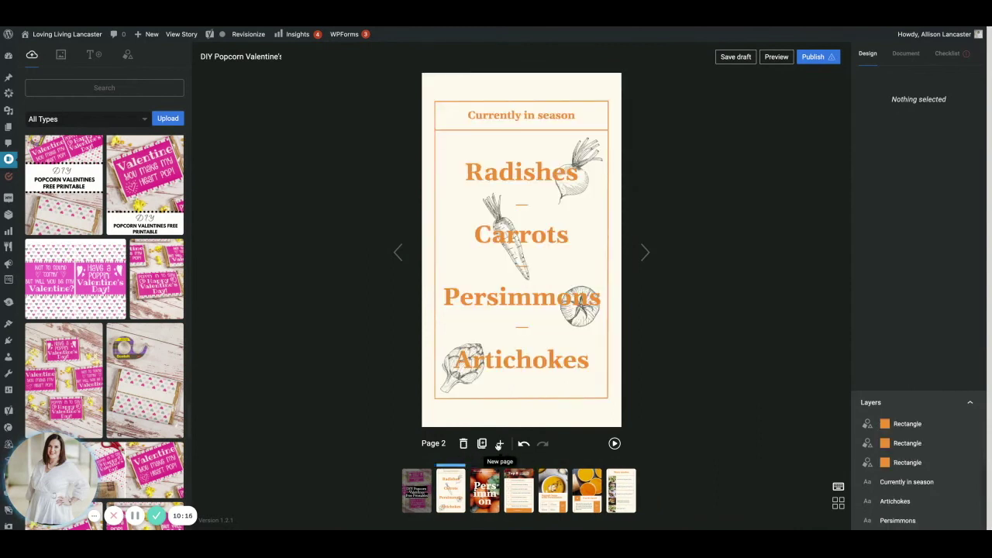
left_click(614, 443)
left_click(417, 496)
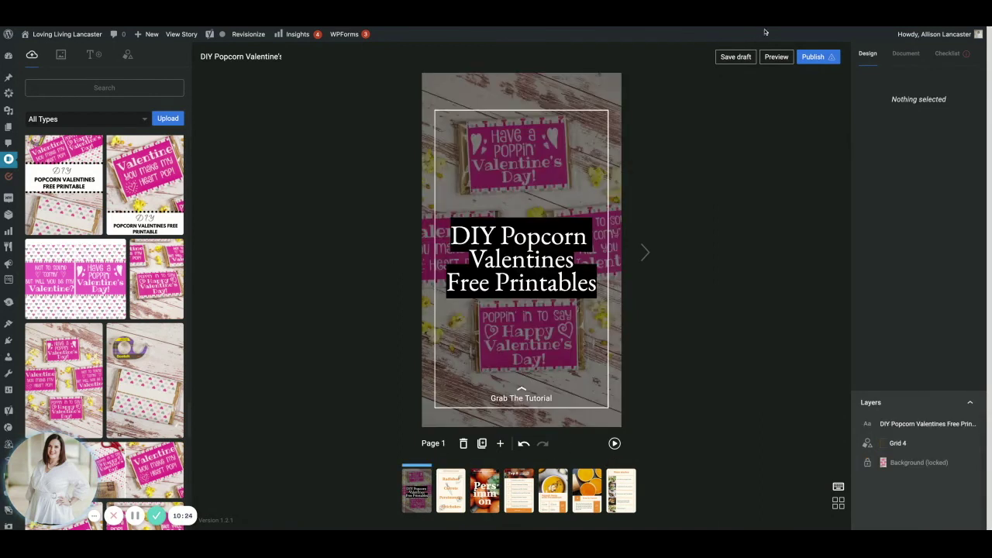
left_click(60, 56)
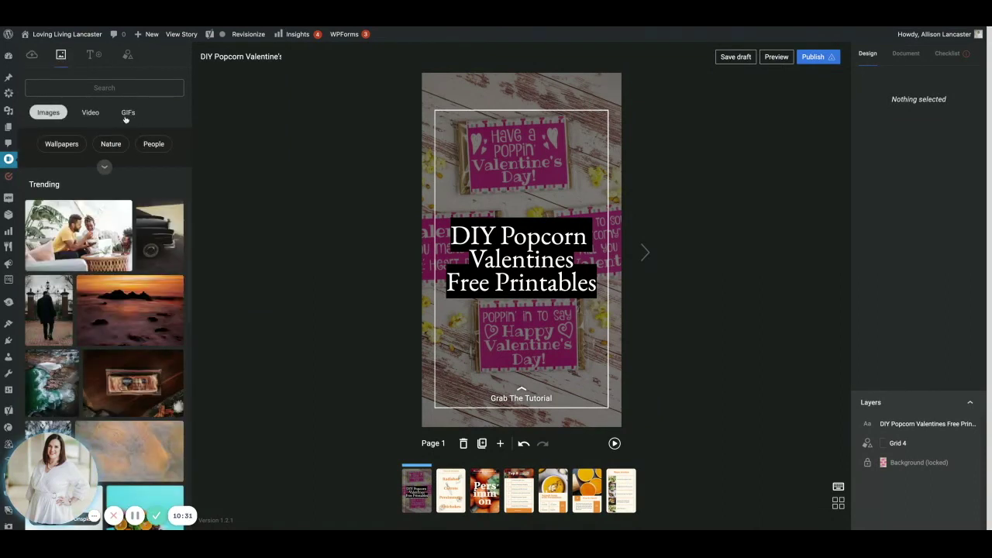
left_click(93, 55)
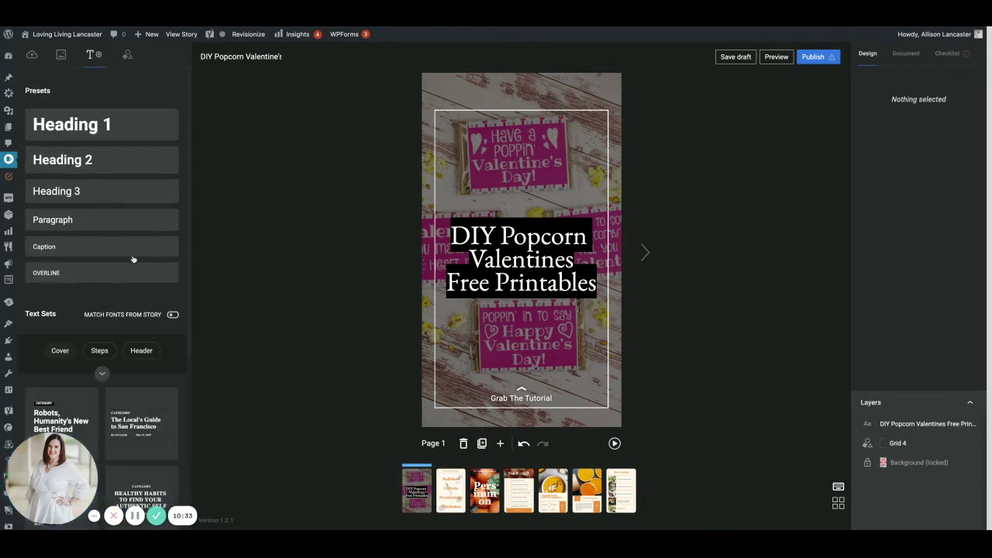
scroll(134, 259, "down", 8)
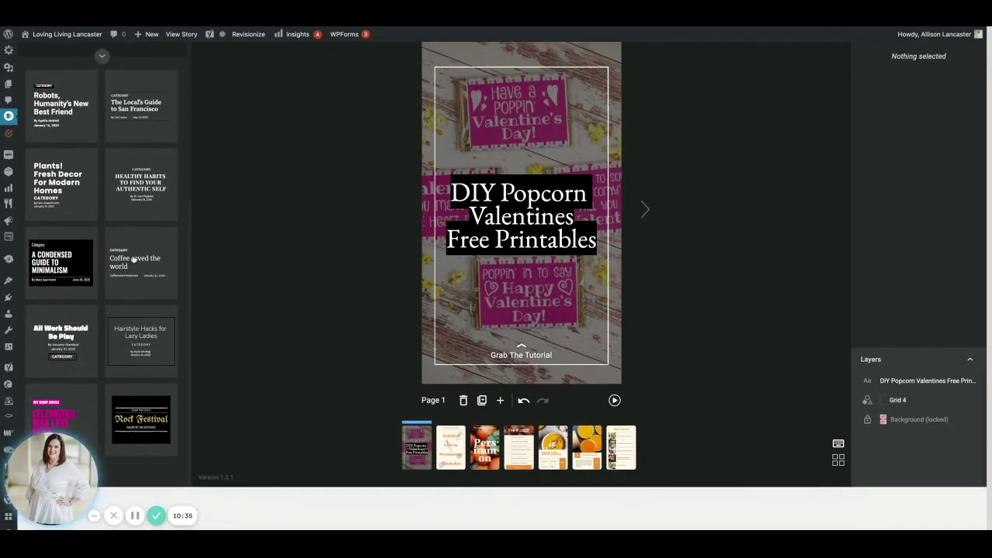
scroll(133, 260, "up", 8)
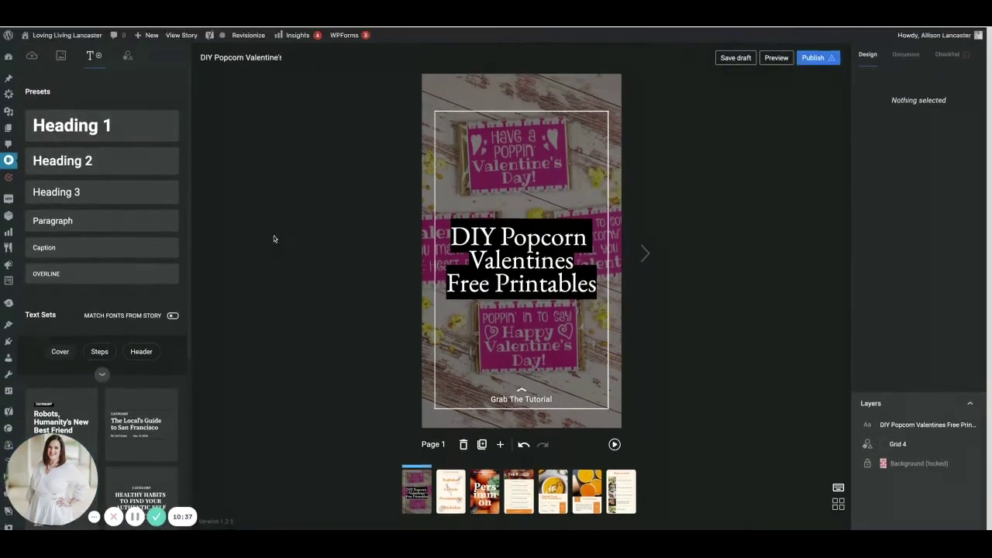
left_click(127, 55)
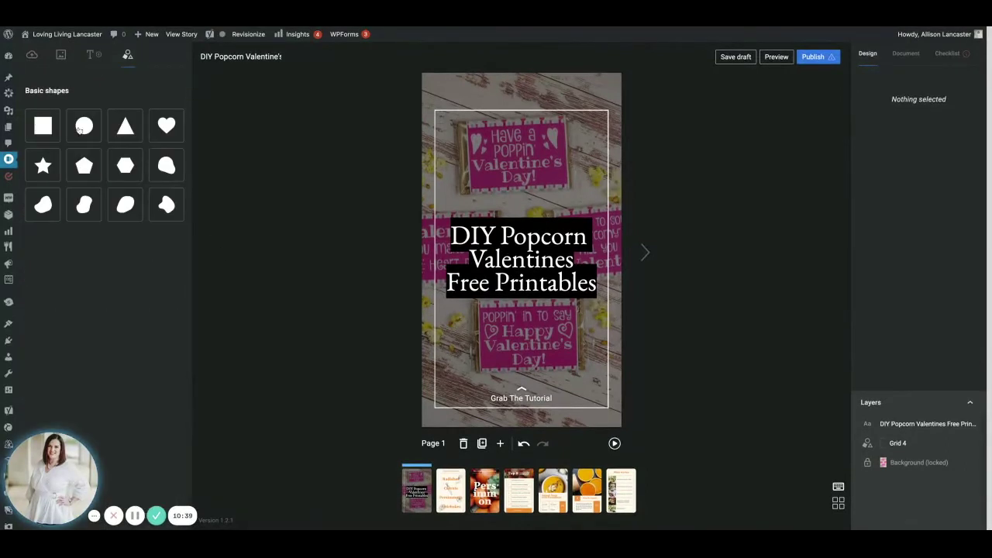
left_click(28, 61)
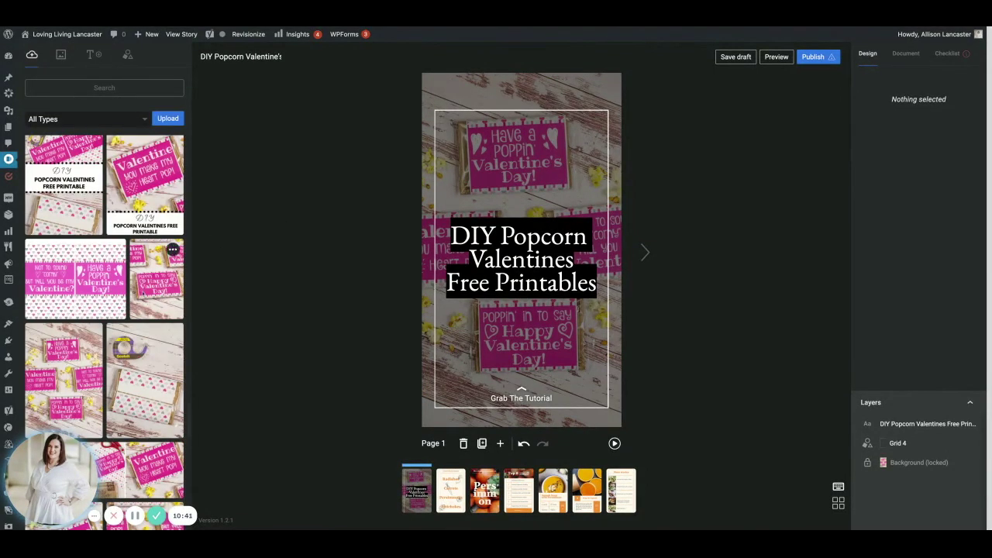
scroll(155, 279, "down", 1)
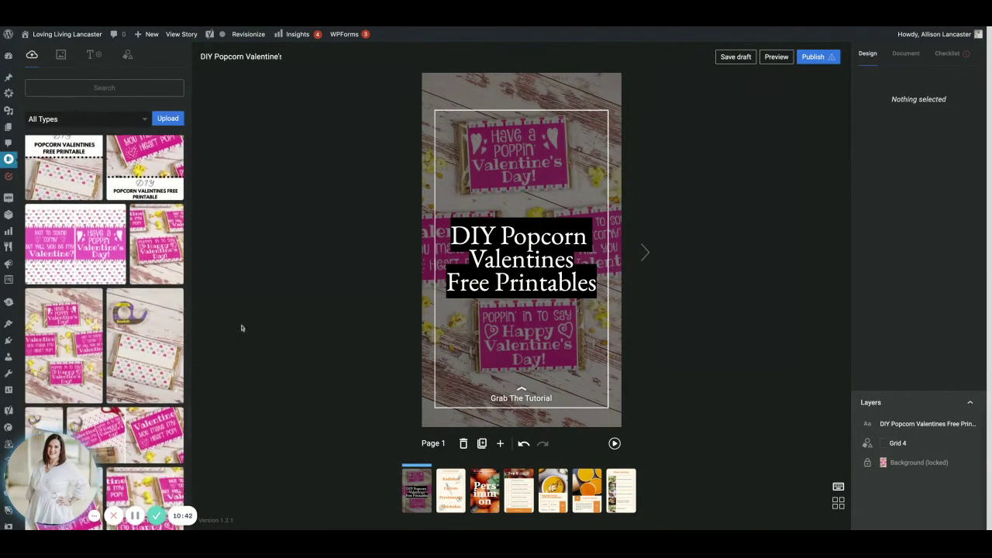
left_click(464, 445)
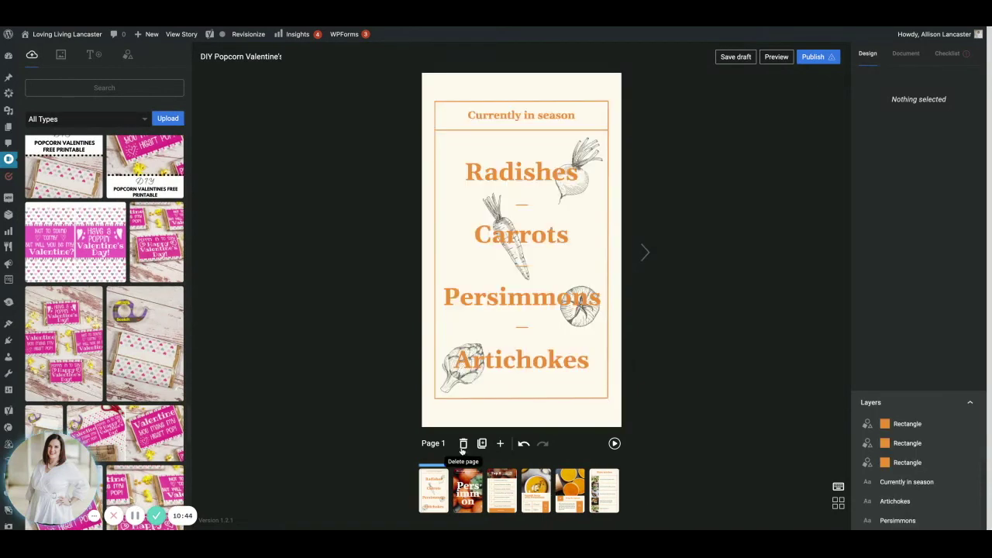
left_click(525, 447)
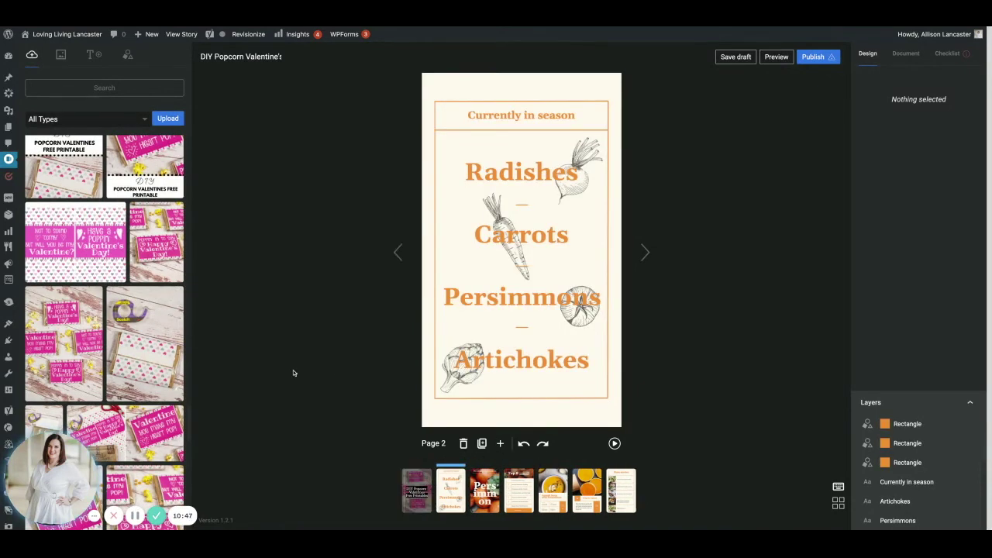
left_click(397, 477)
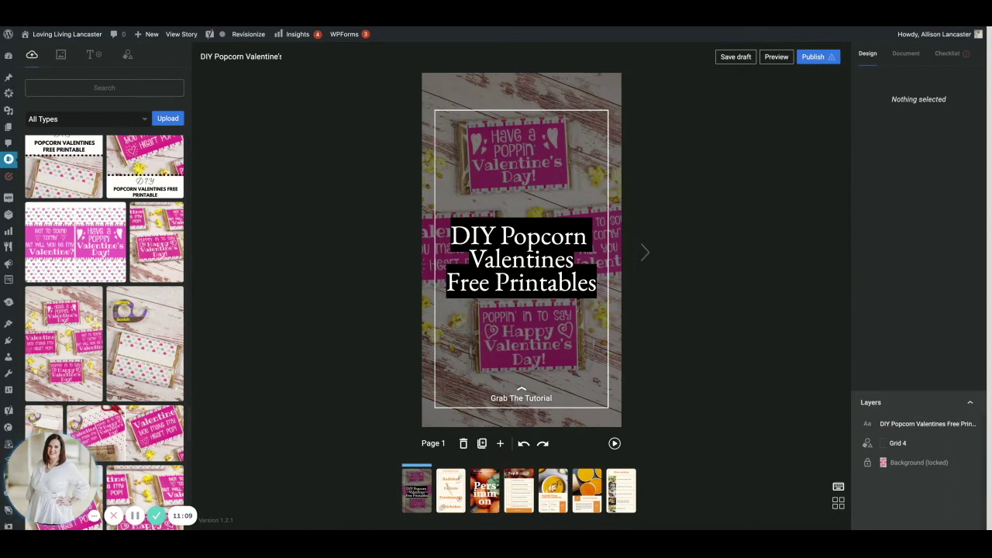
Save the story draft with Ctrl+S.
key("ctrl+s")
scroll(738, 207, "down", 1)
Link the 'DIY Popcorn Valentines Free Printables' title to the tutorial post URL.
scroll(737, 210, "down", 1)
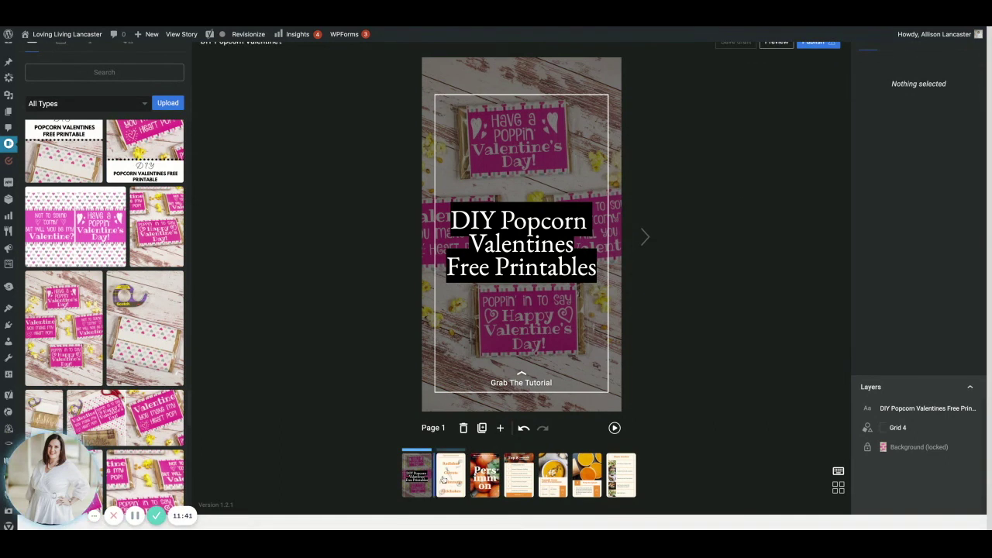
left_click(450, 476)
left_click(422, 474)
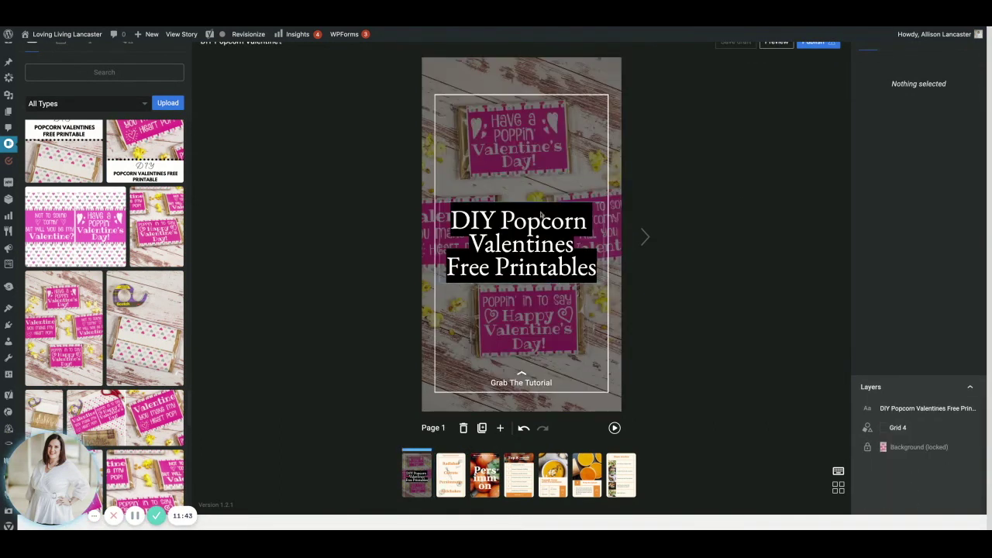
left_click(541, 215)
scroll(907, 304, "down", 5)
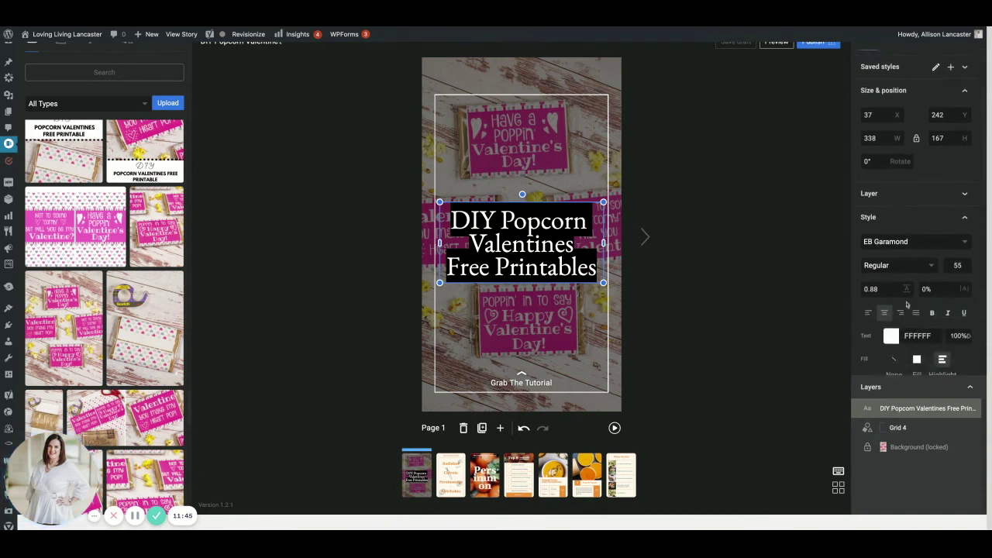
scroll(907, 310, "down", 4)
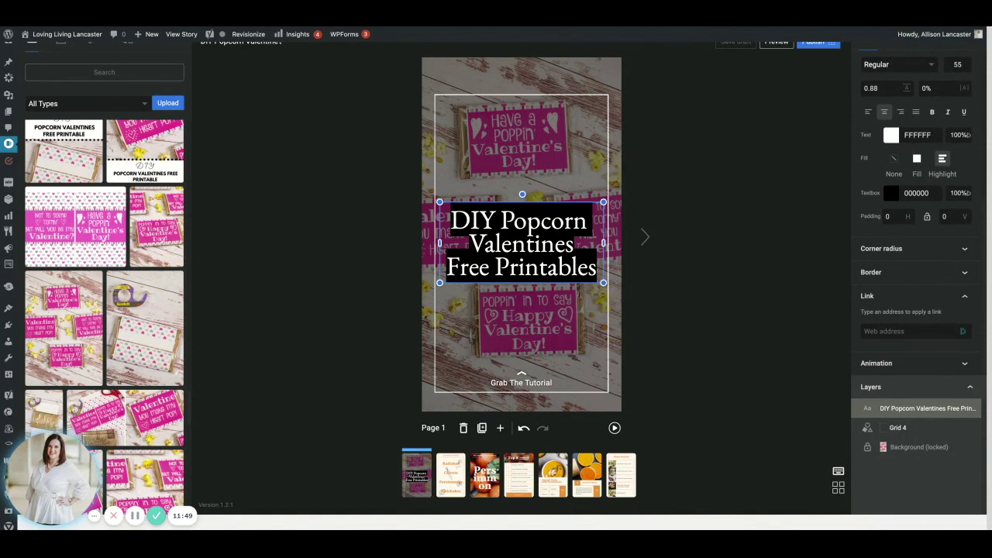
key("ctrl+v")
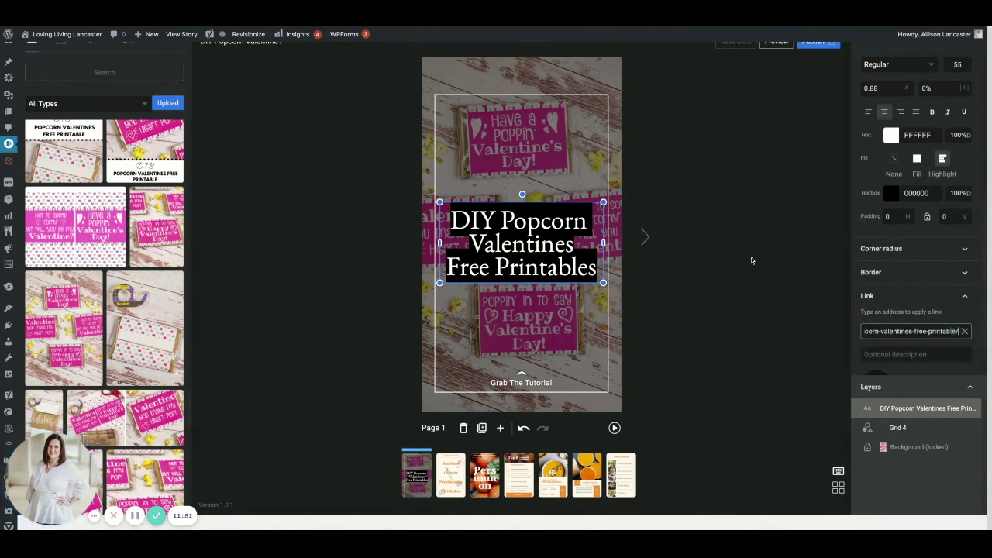
left_click(752, 257)
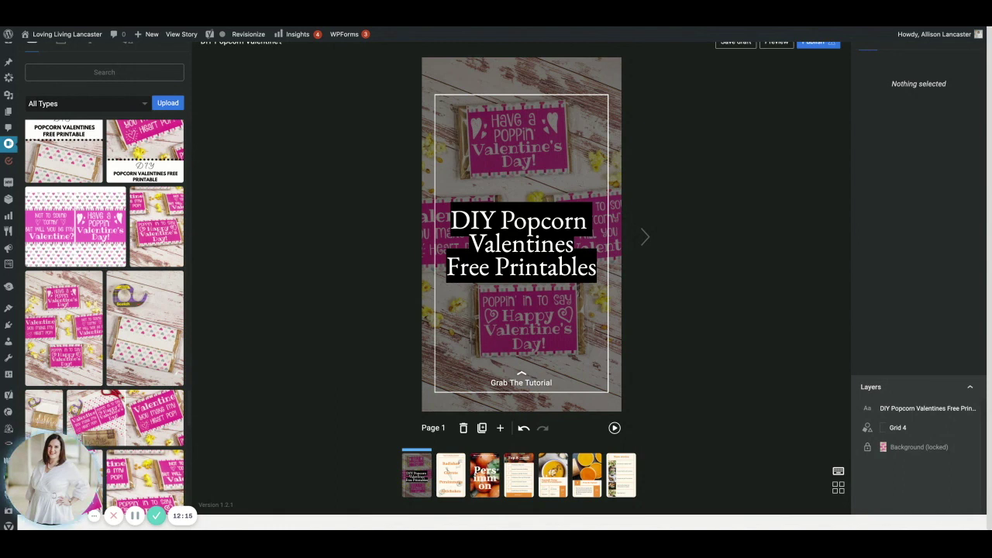
Check the cover page's 'Grab The Tutorial' attachment settings, then deselect the background.
left_click(430, 407)
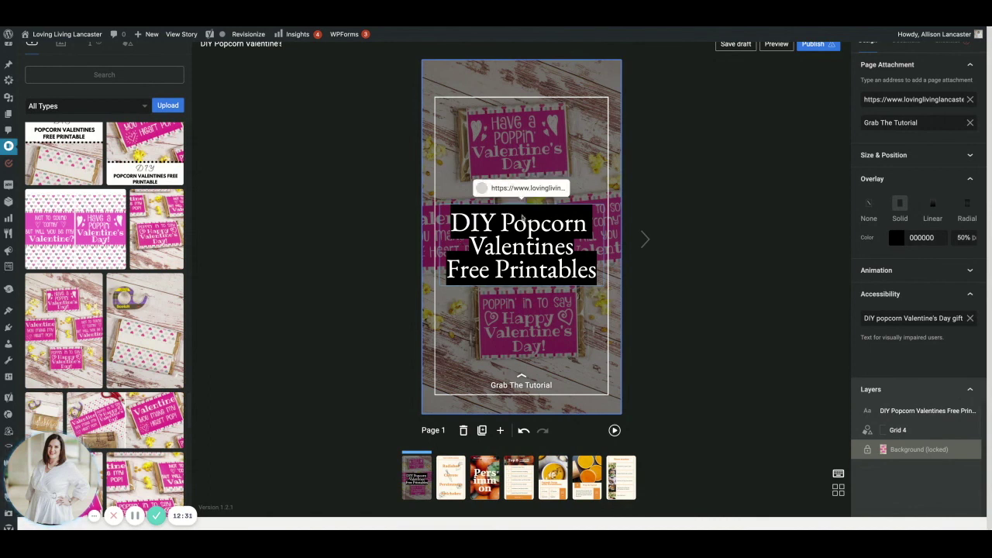
left_click(348, 217)
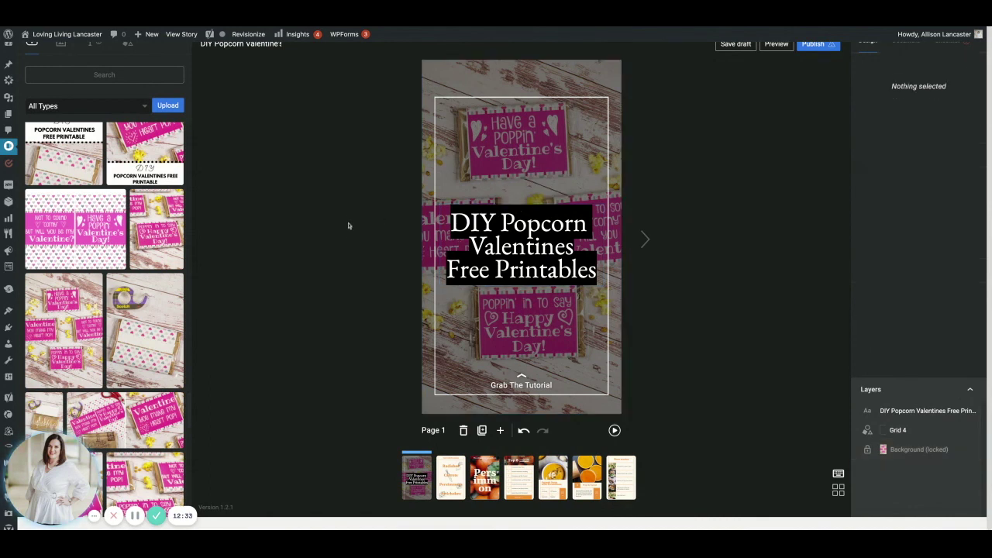
scroll(348, 262, "up", 1)
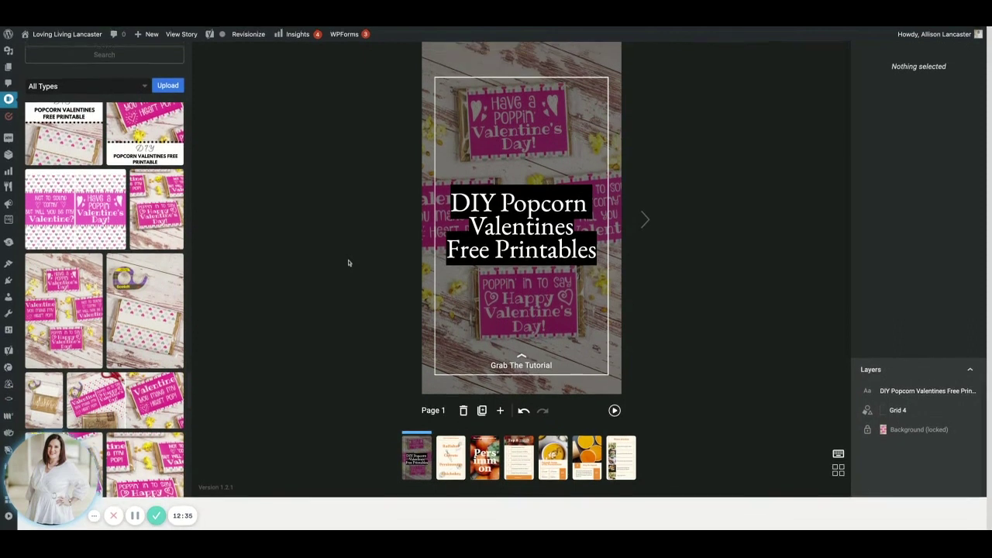
scroll(350, 265, "down", 1)
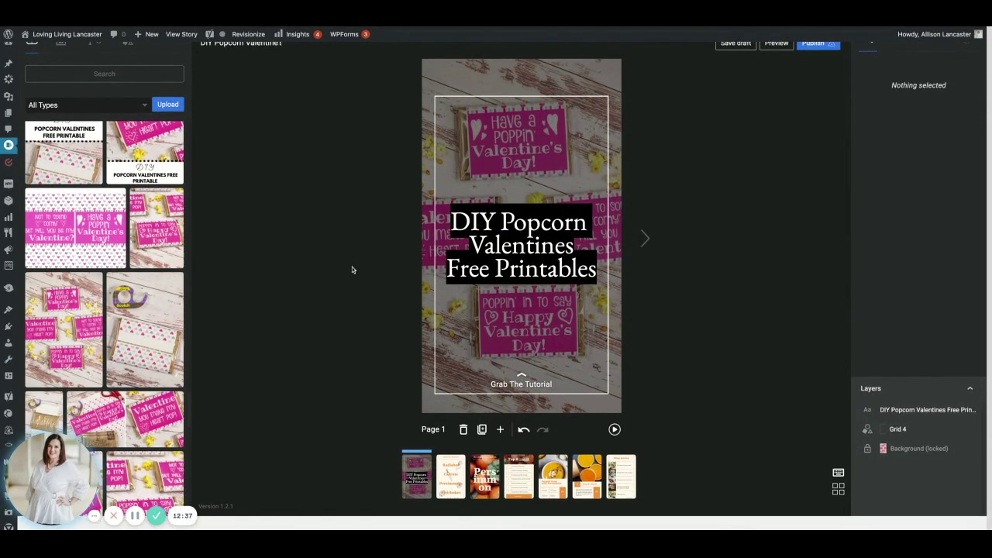